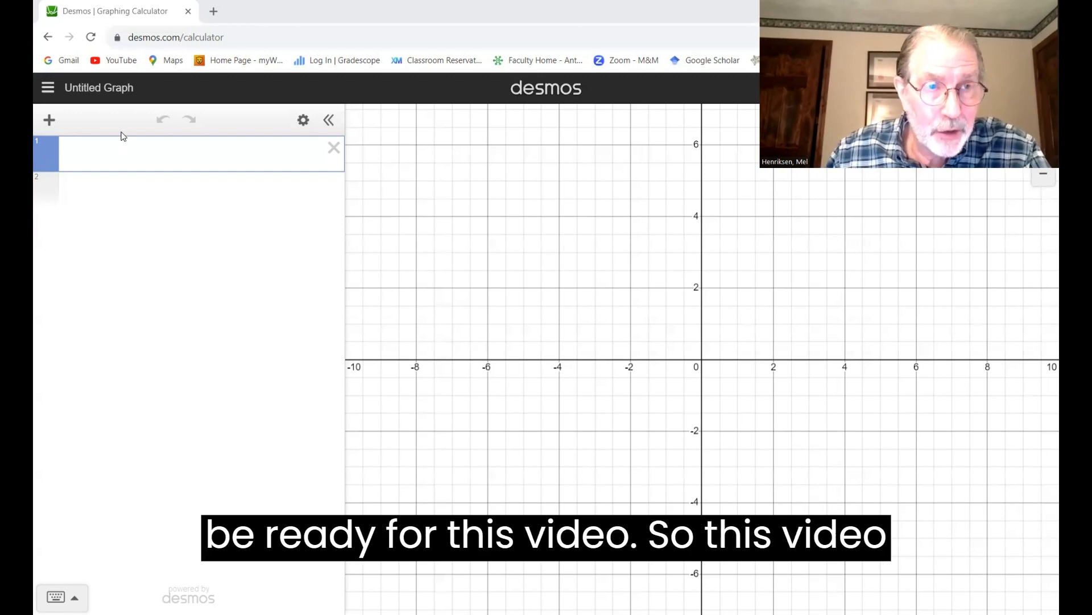
click(49, 123)
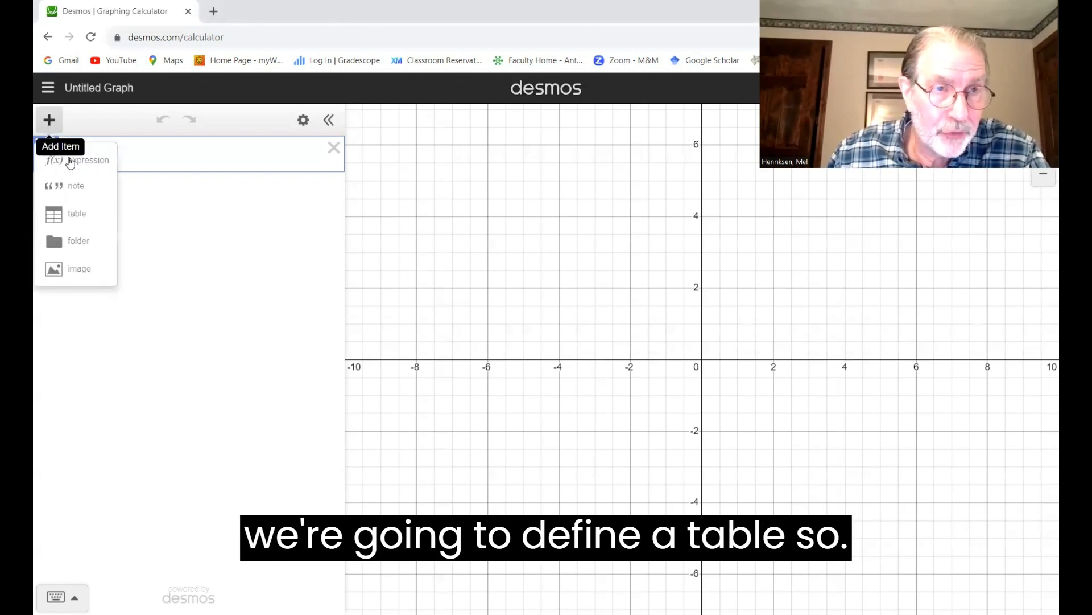
click(70, 239)
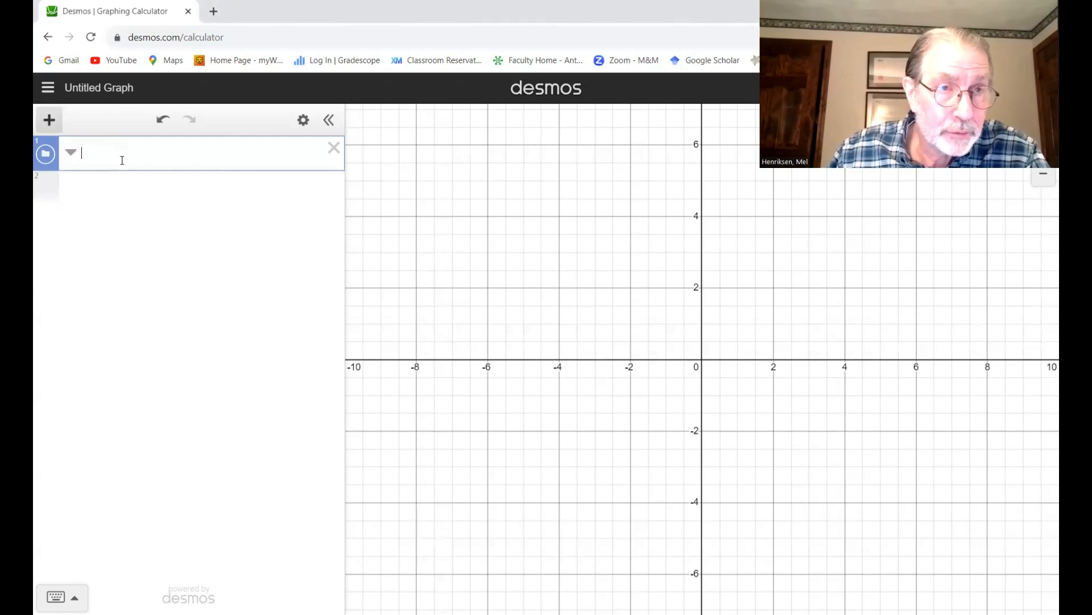
click(49, 120)
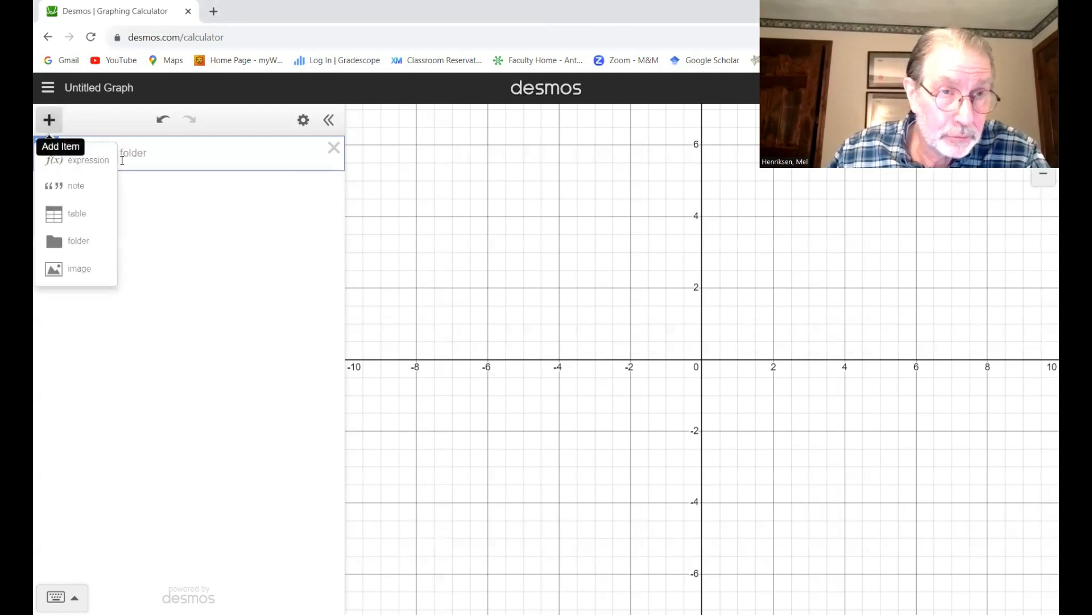
click(84, 216)
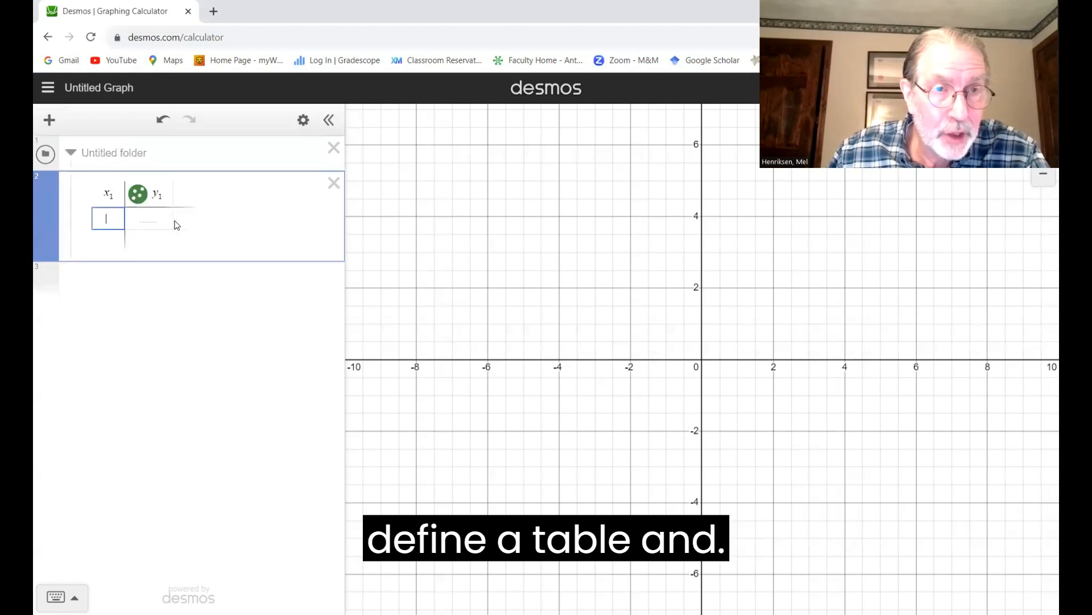
click(334, 148)
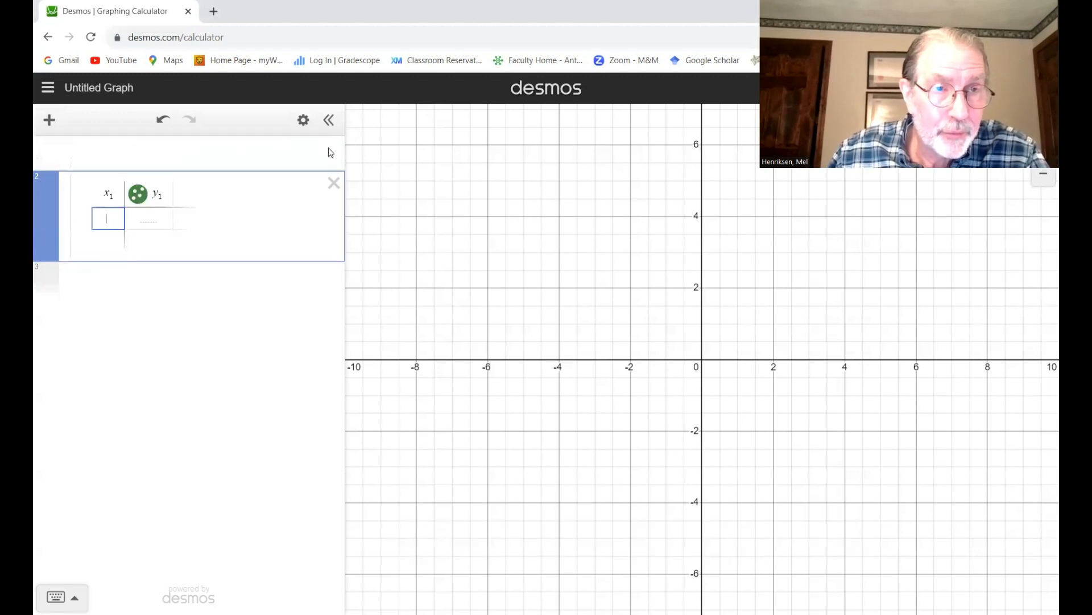
click(331, 150)
click(49, 120)
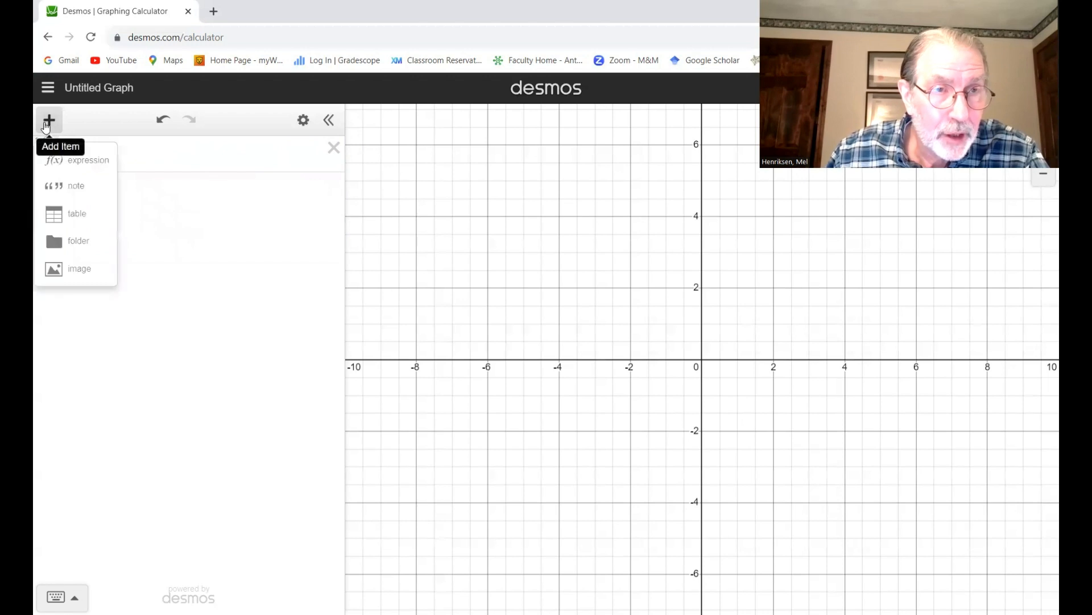
click(193, 239)
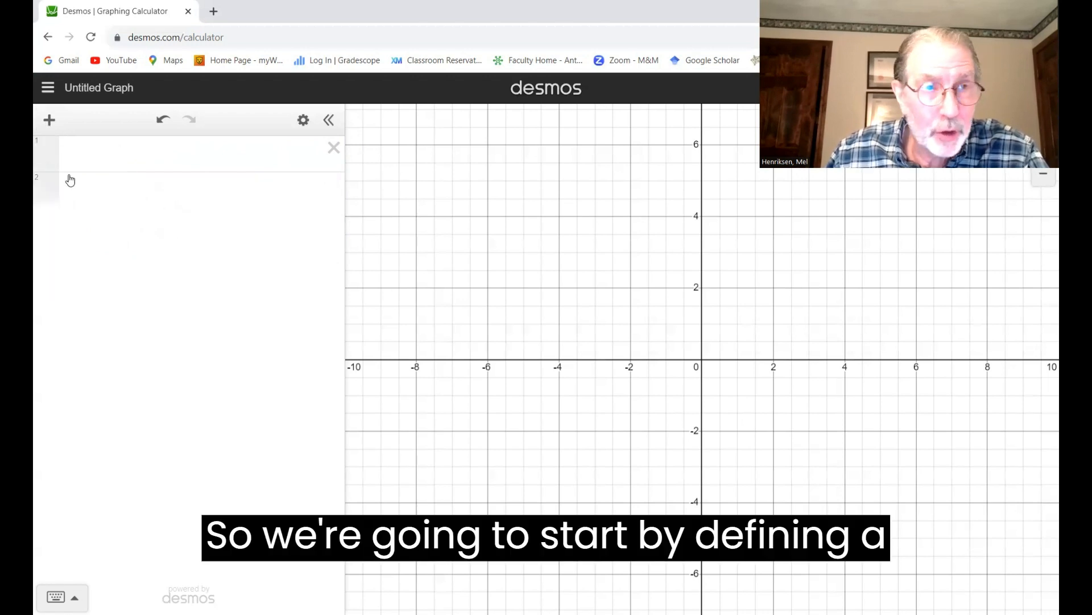
Add a table and enter 20, 25, 30 and 35 as its first four x₁ values.
click(48, 121)
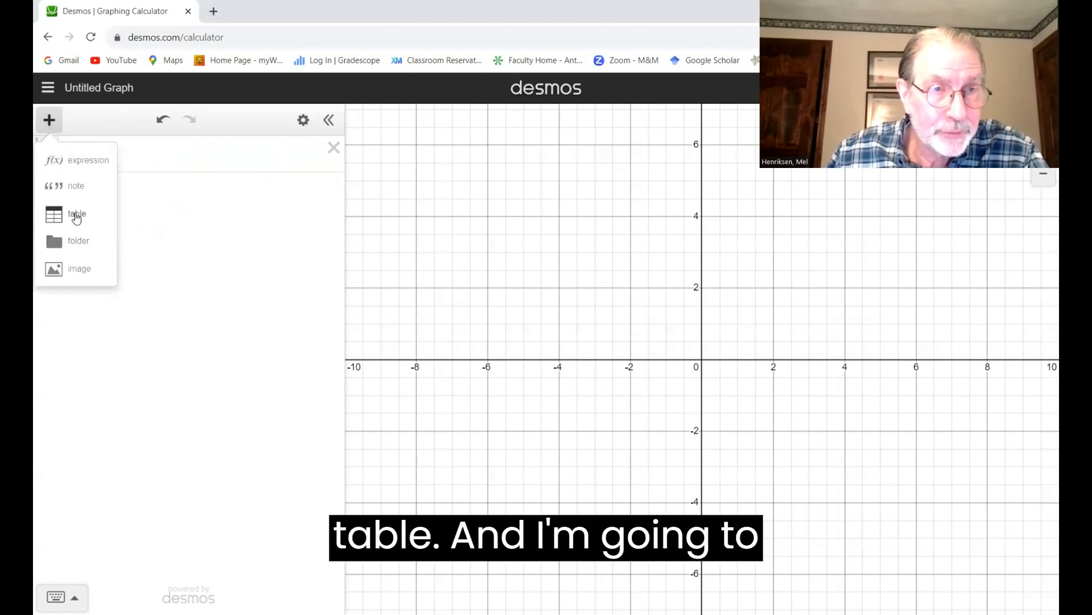
click(76, 215)
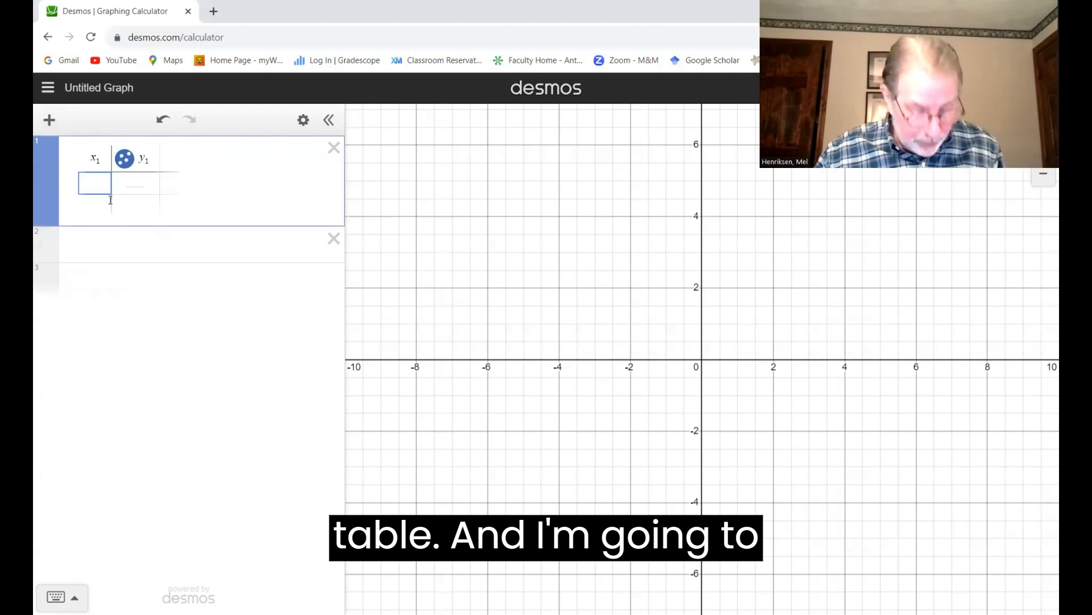
text(20)
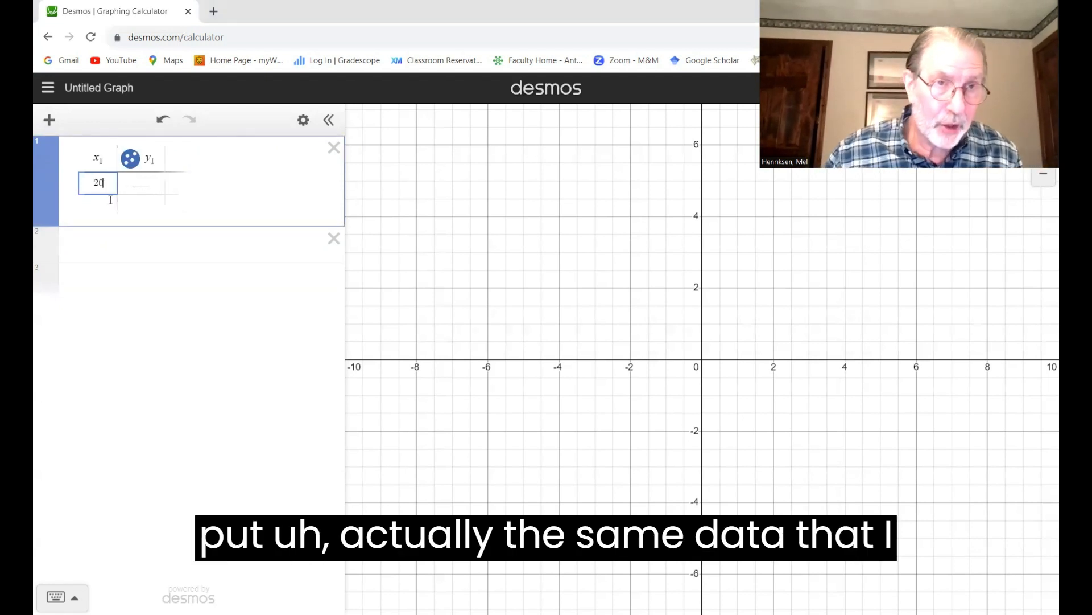
key(Return)
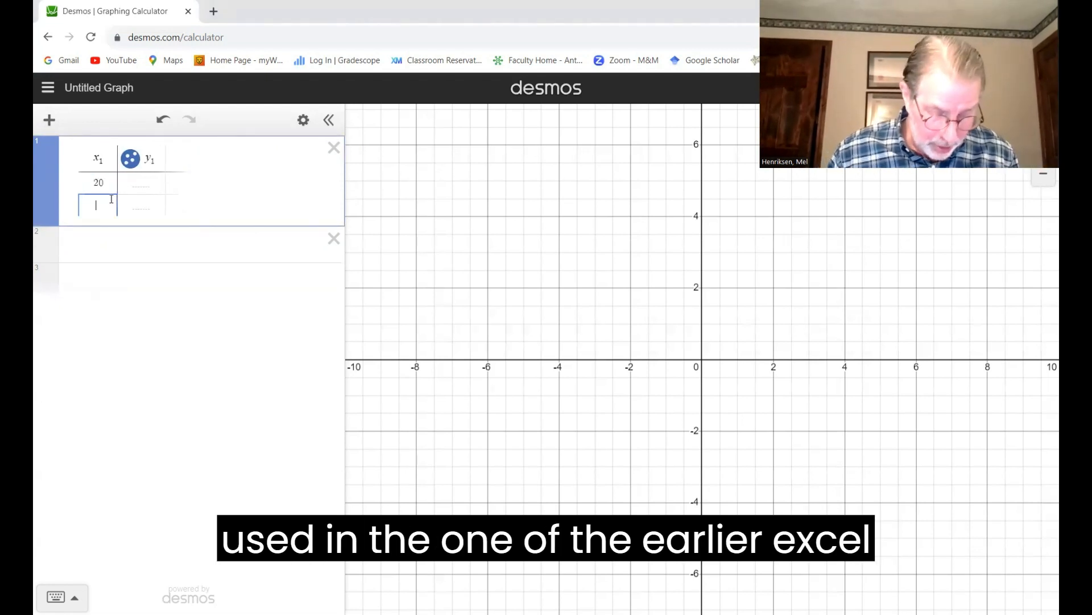
text(25)
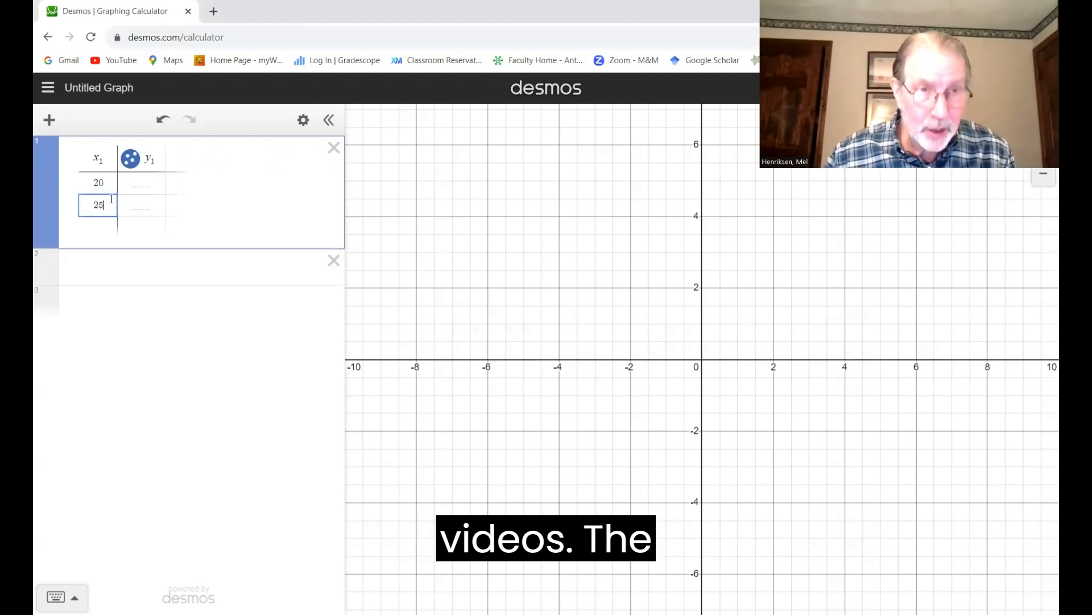
key(Return)
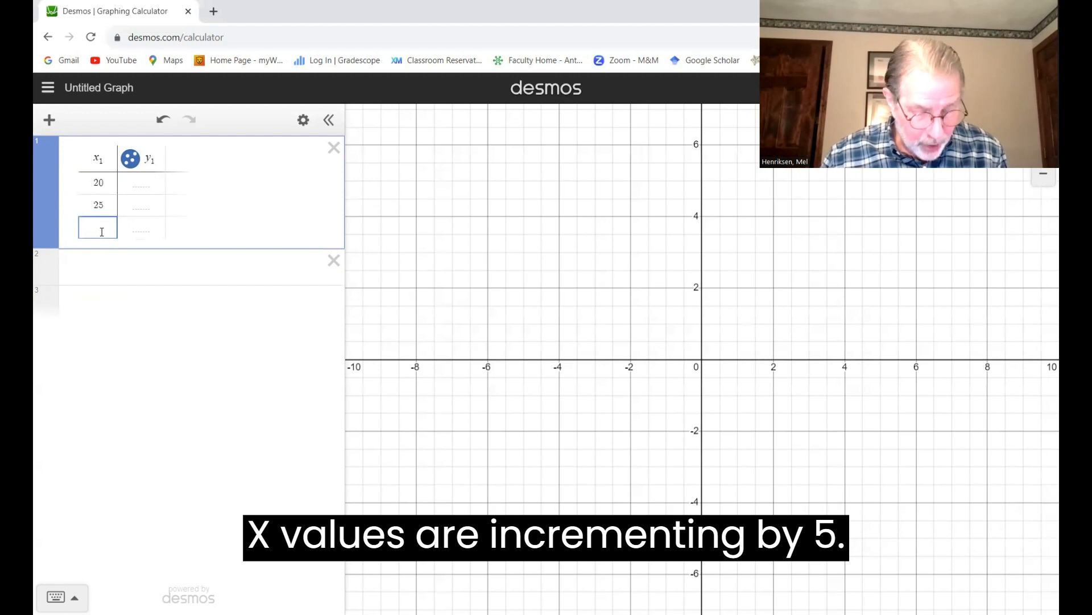
text(30)
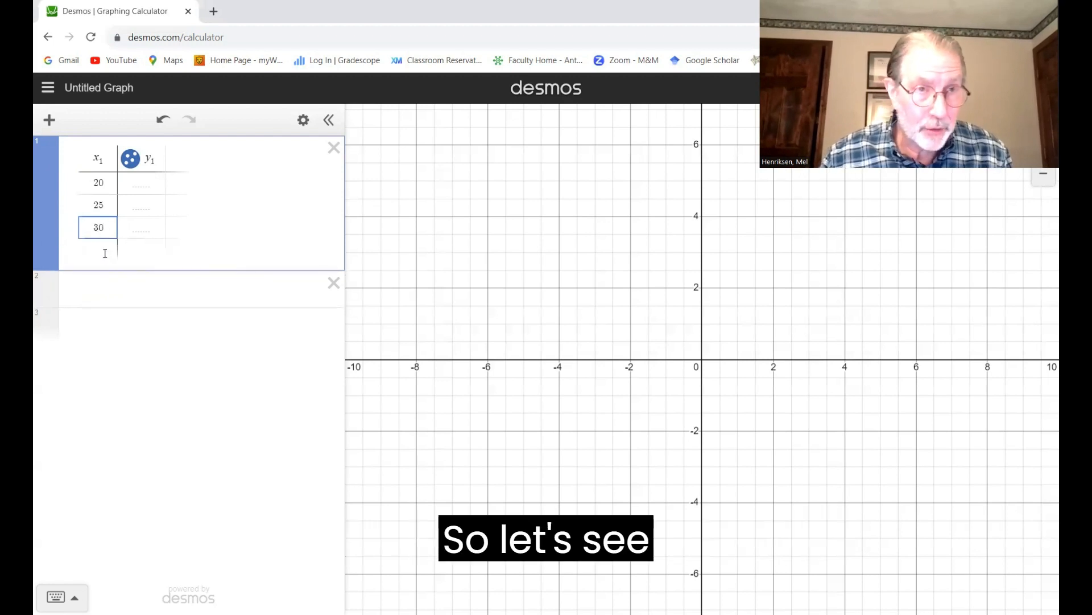
key(Return)
text(35)
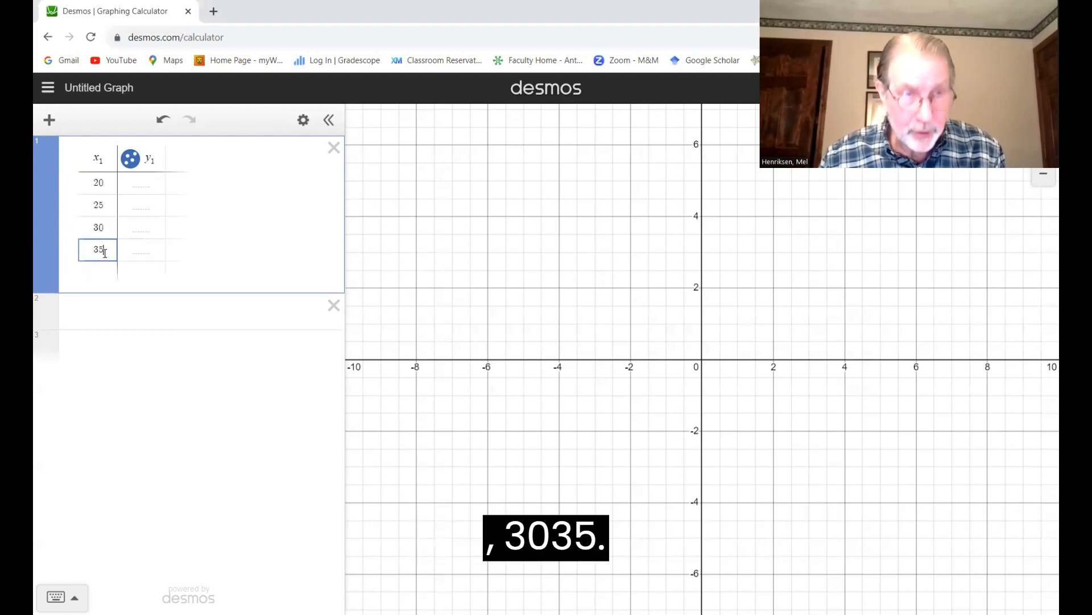
Continue the table's x₁ column with the values 40, 45, 50, 55 and 60.
key(Return)
text(40)
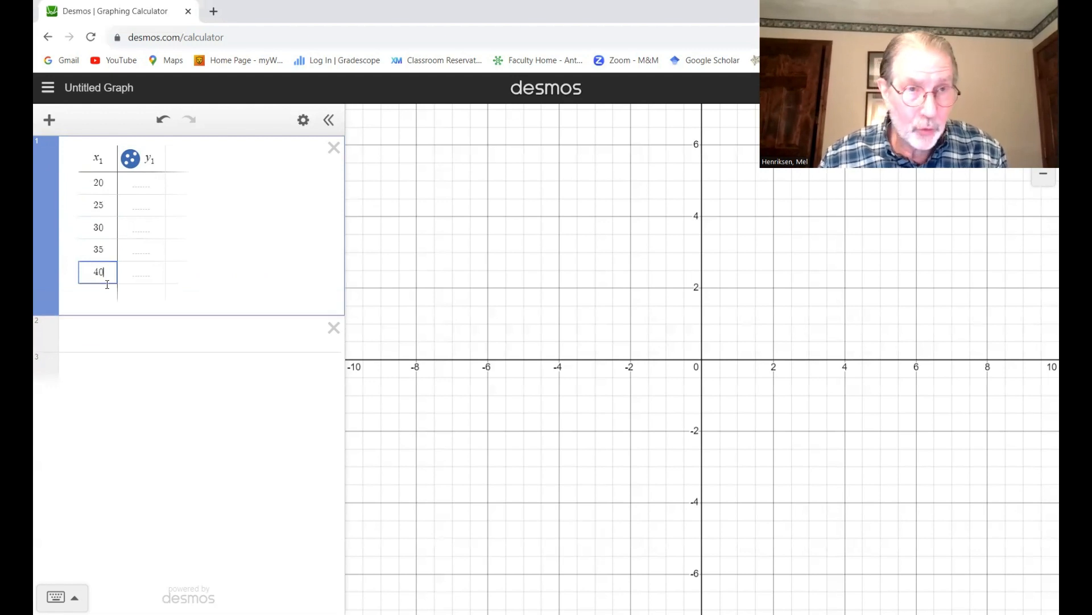
key(Return)
text(45)
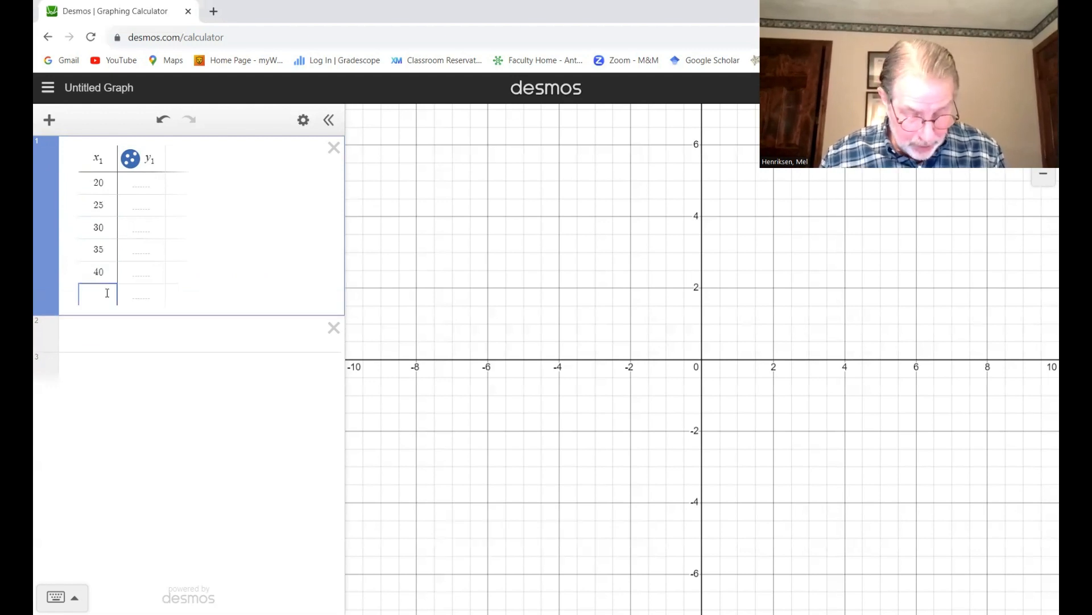
key(Return)
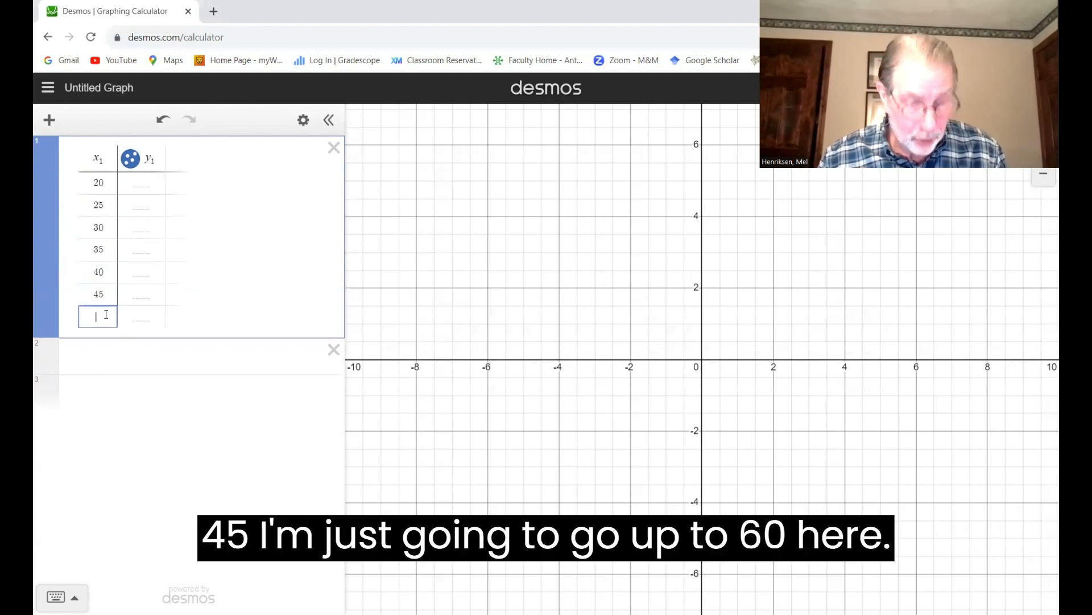
text(50)
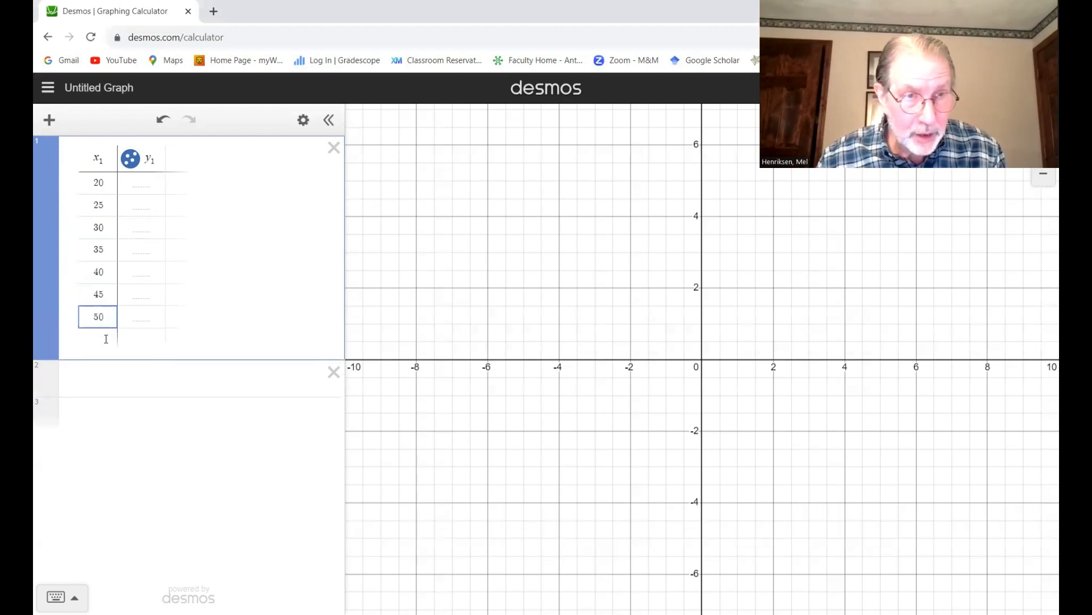
key(Return)
text(55)
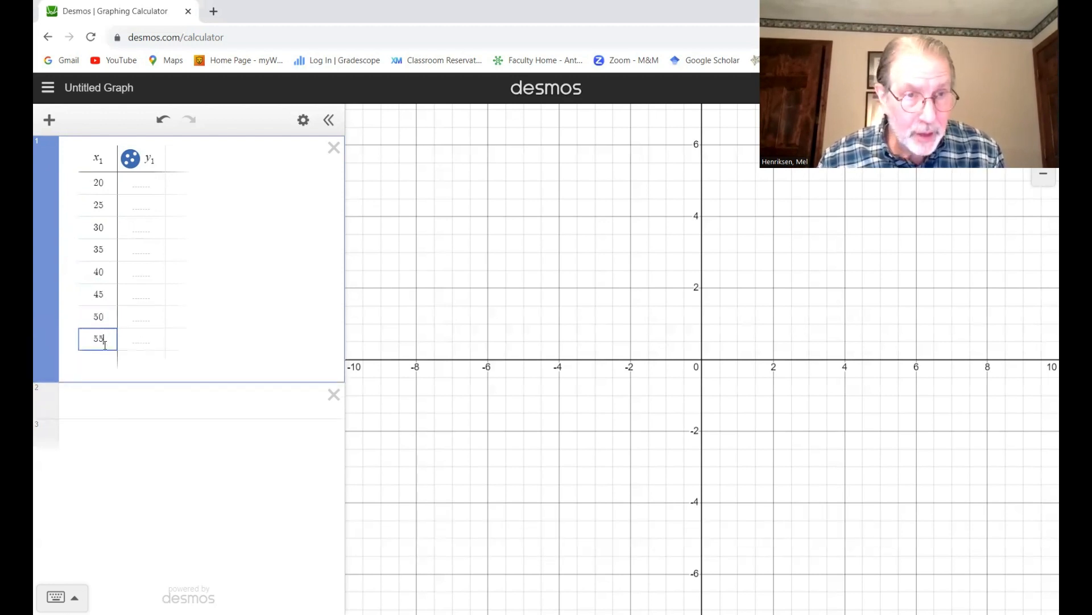
click(106, 365)
text(60)
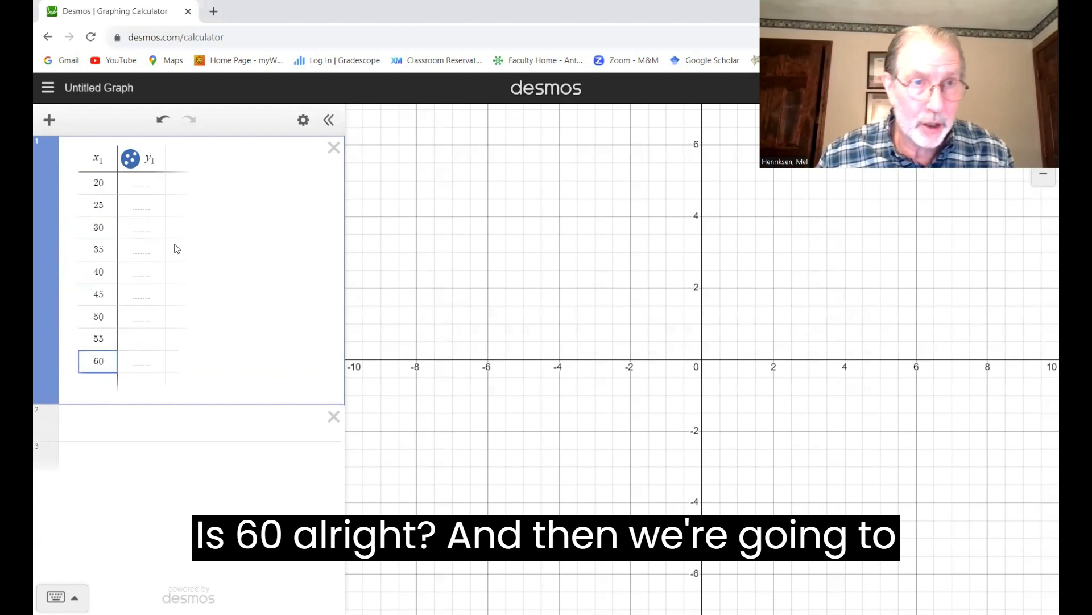
Enter the y₁ values 120, 135 and 150 for the x₁ values 20, 25 and 30.
click(156, 180)
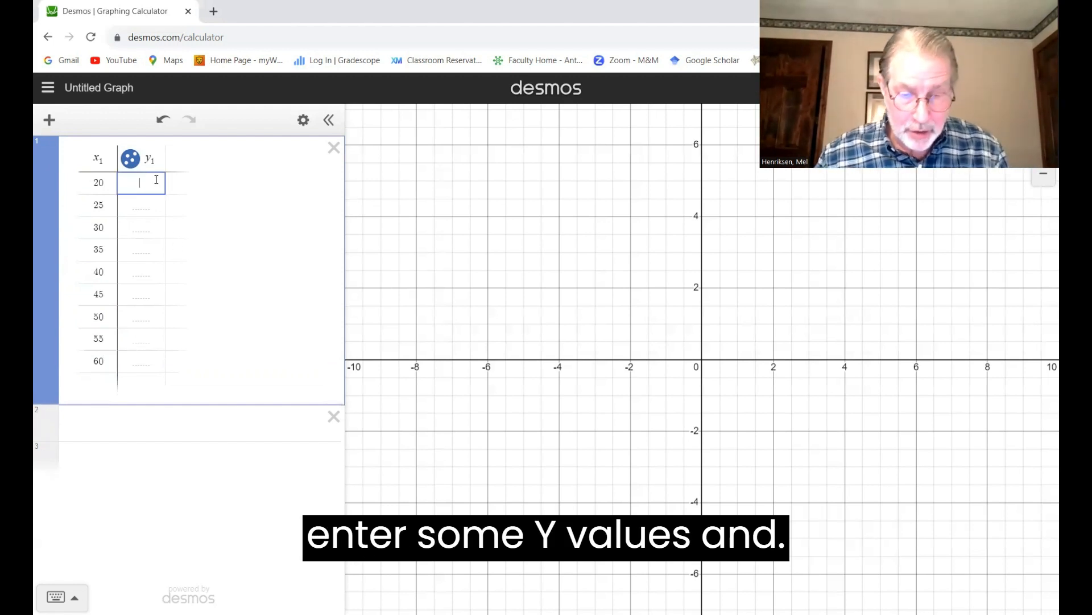
text(120)
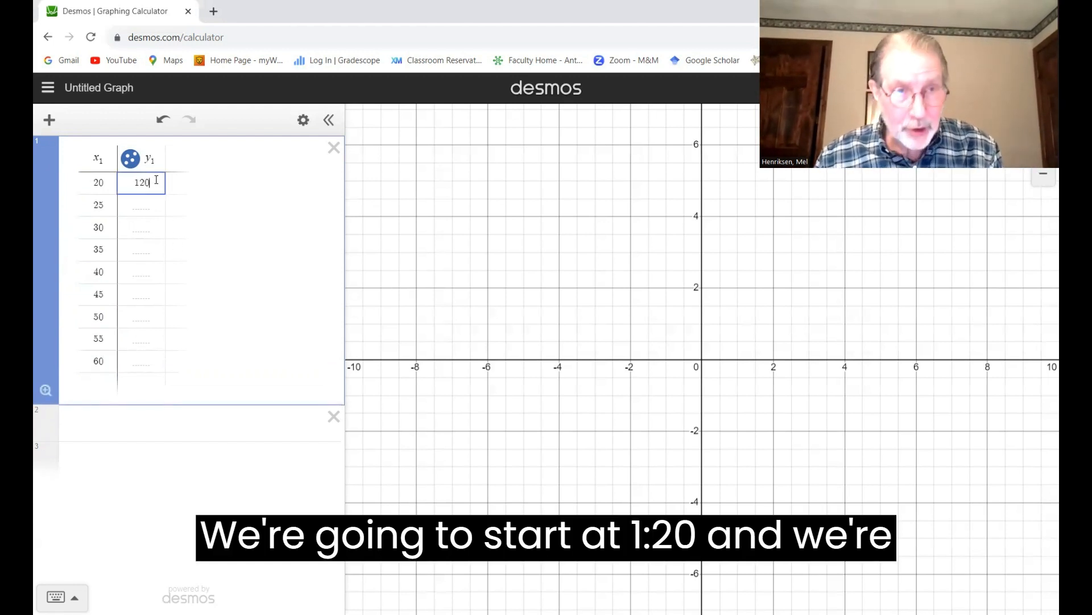
click(140, 209)
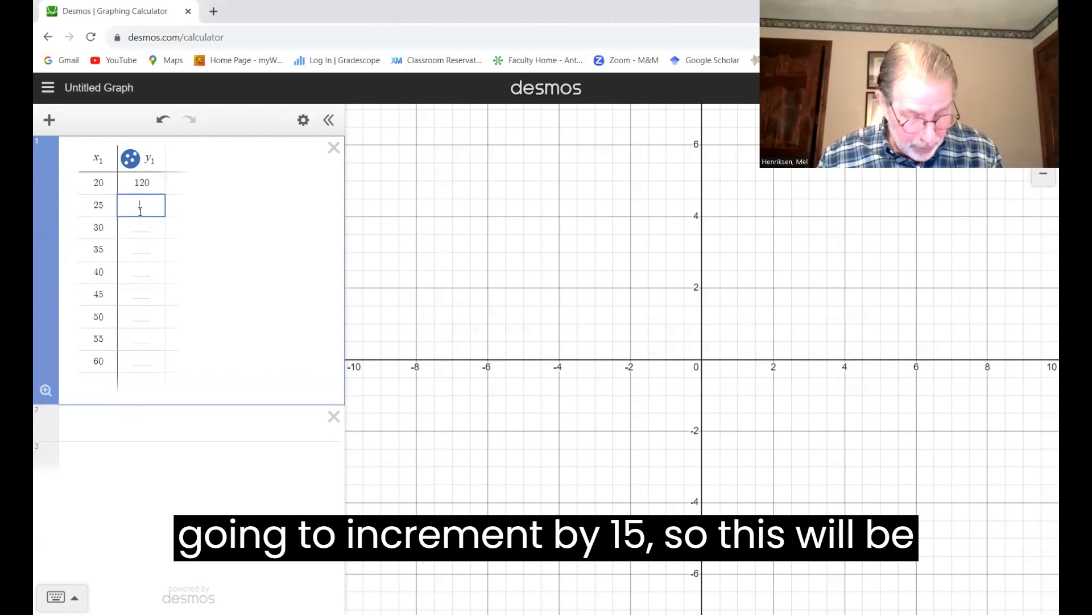
text(135)
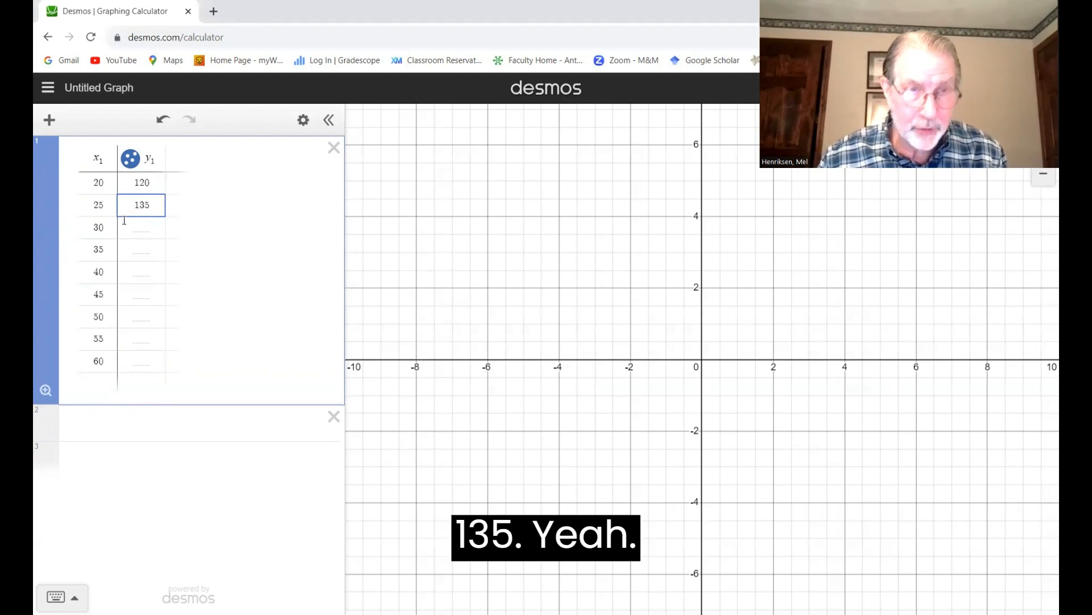
click(148, 226)
text(q)
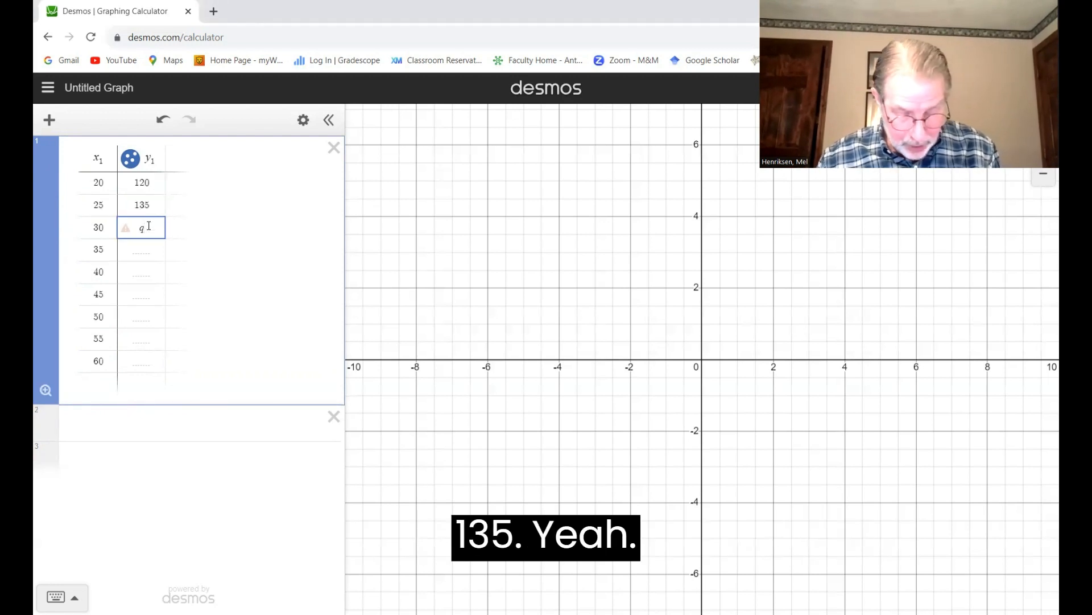
key(BackSpace)
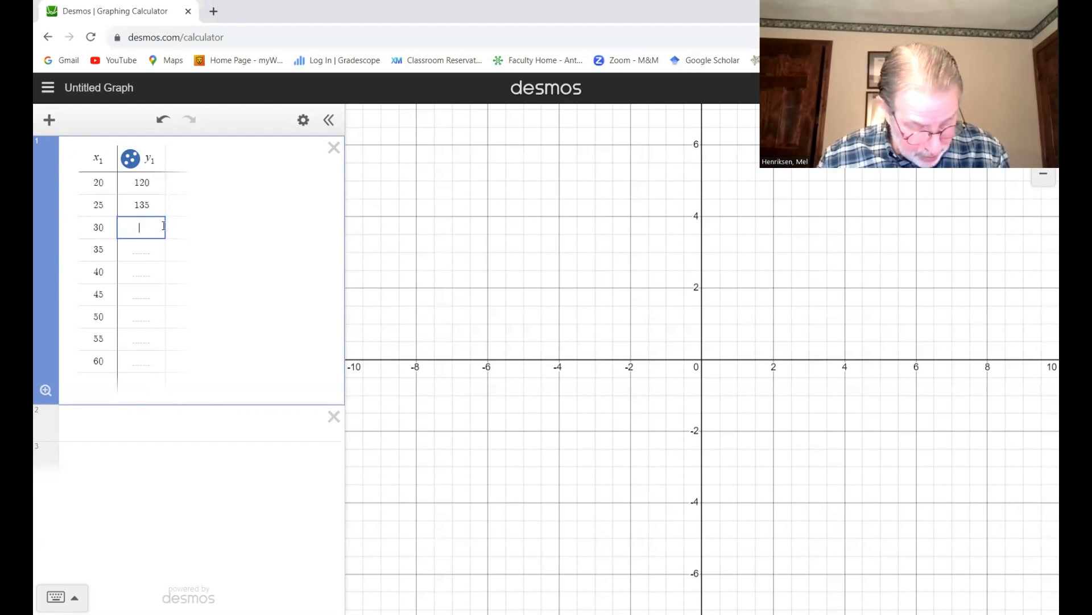
text(150)
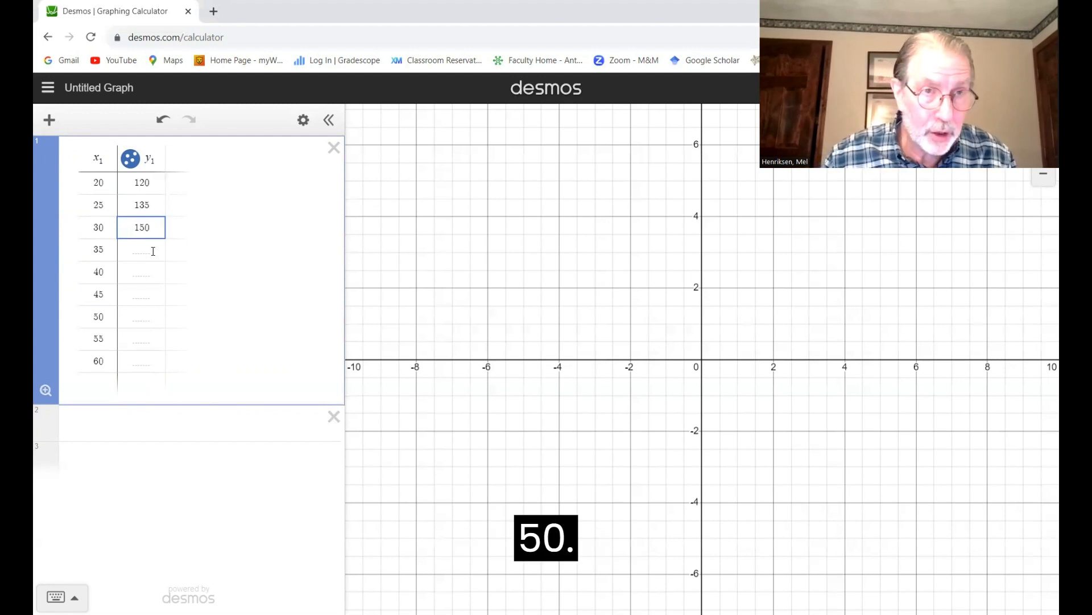
Enter the y₁ values 165, 180 and 195 for the x₁ values 35, 40 and 45.
click(154, 249)
text(165)
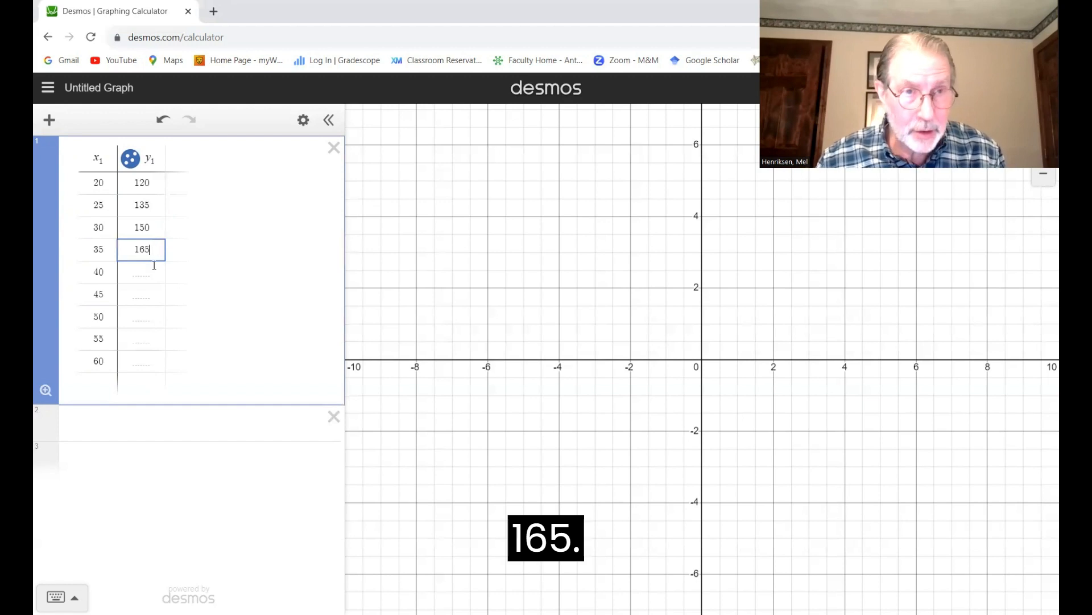
click(154, 272)
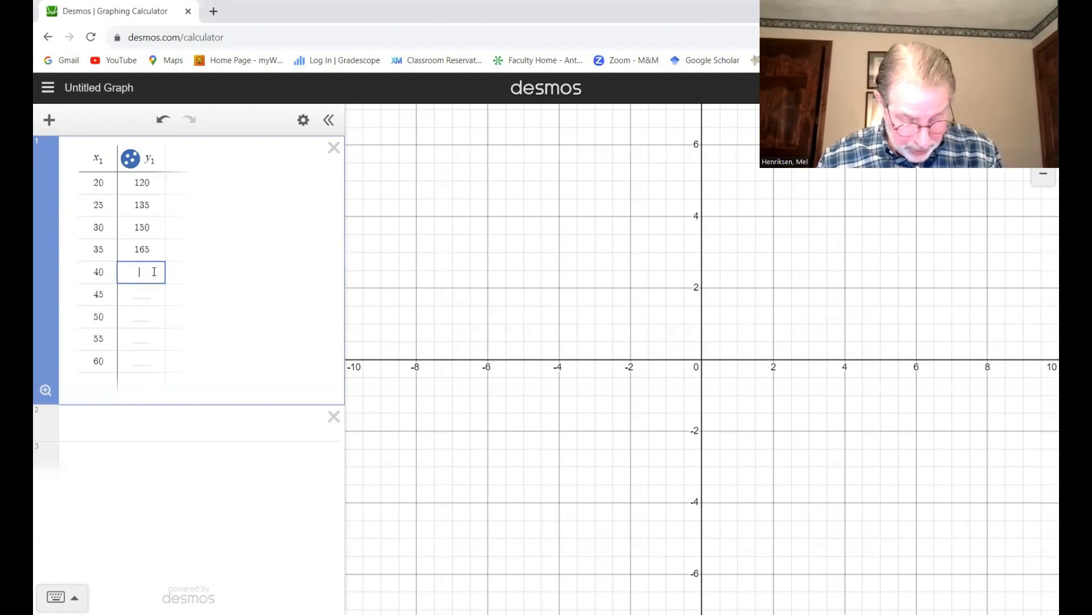
text(180)
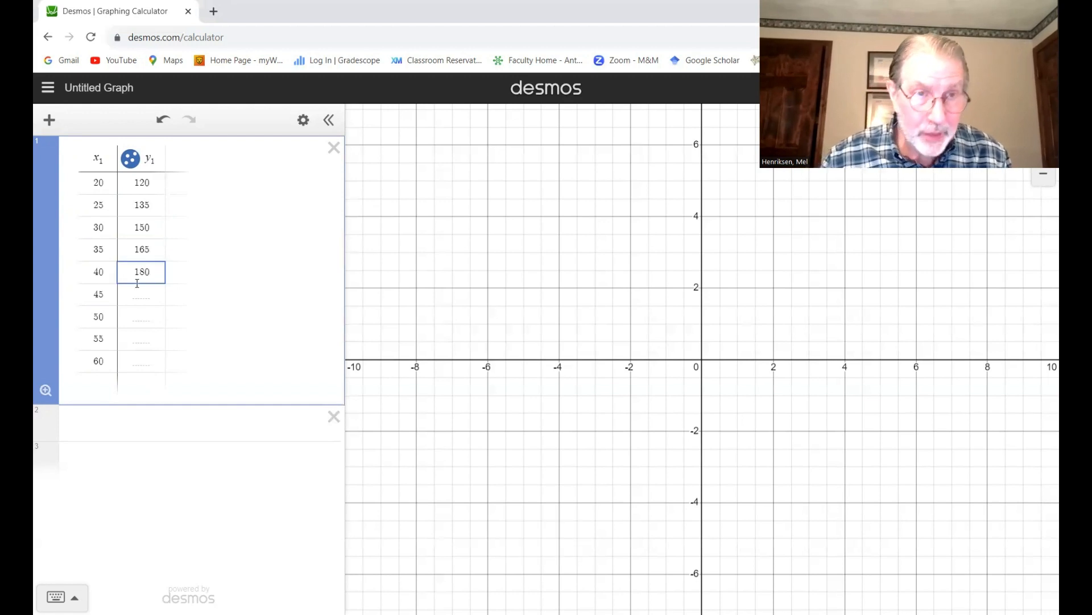
click(139, 291)
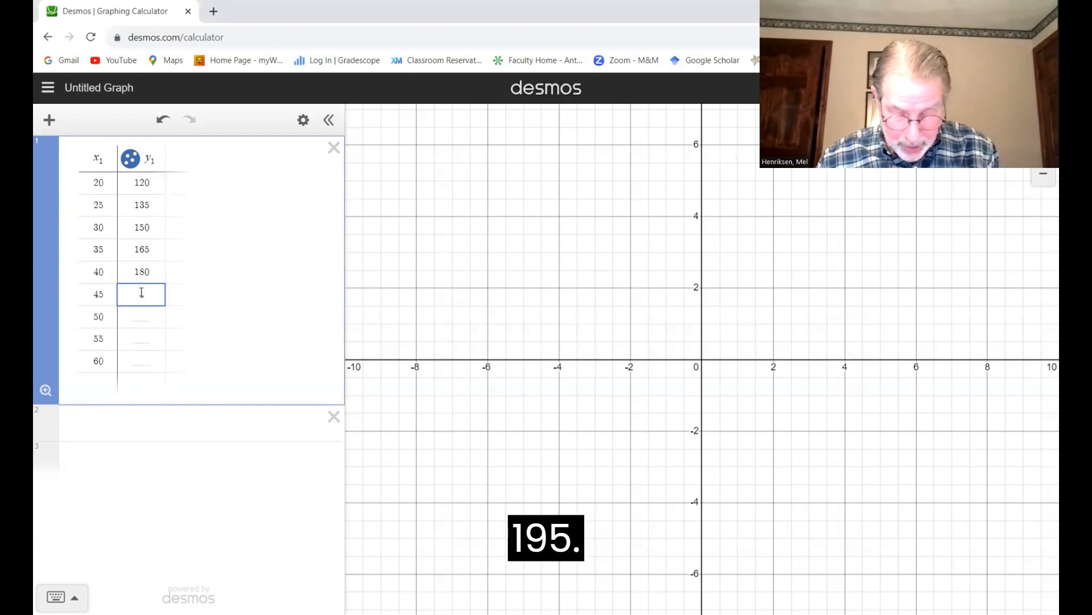
text(195)
Complete the y₁ column with 210, 225 and 240 for the x₁ values 50, 55 and 60.
click(135, 315)
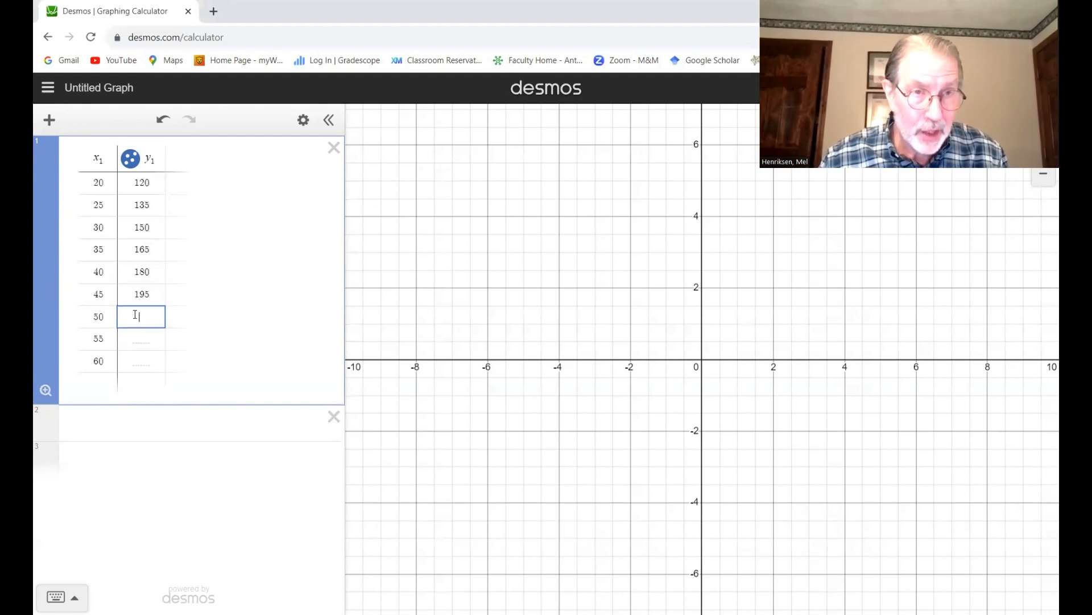
text(210)
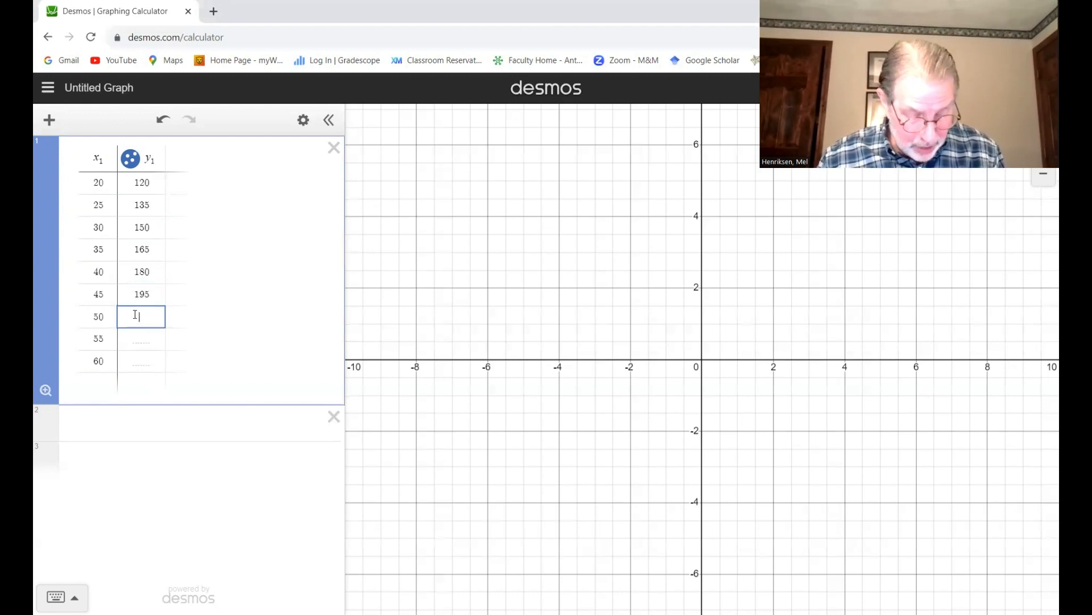
click(145, 338)
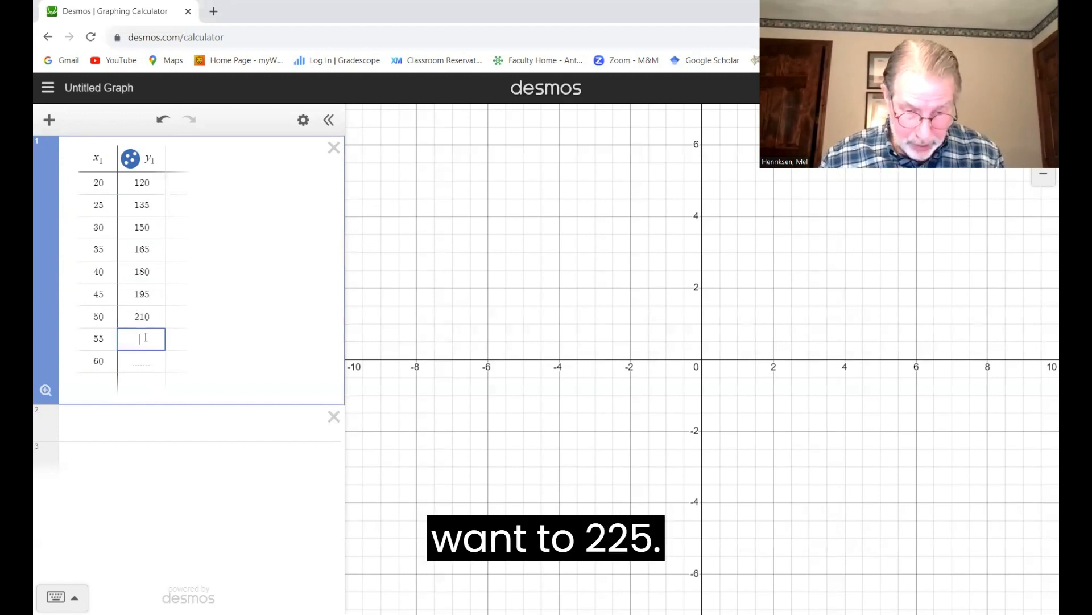
text(225)
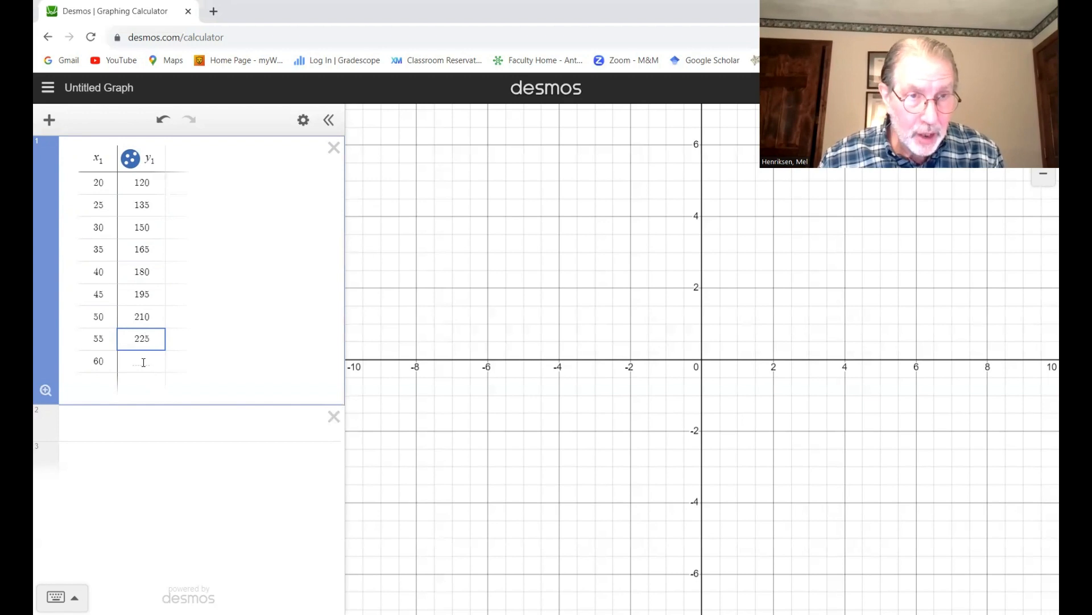
click(143, 363)
text(240)
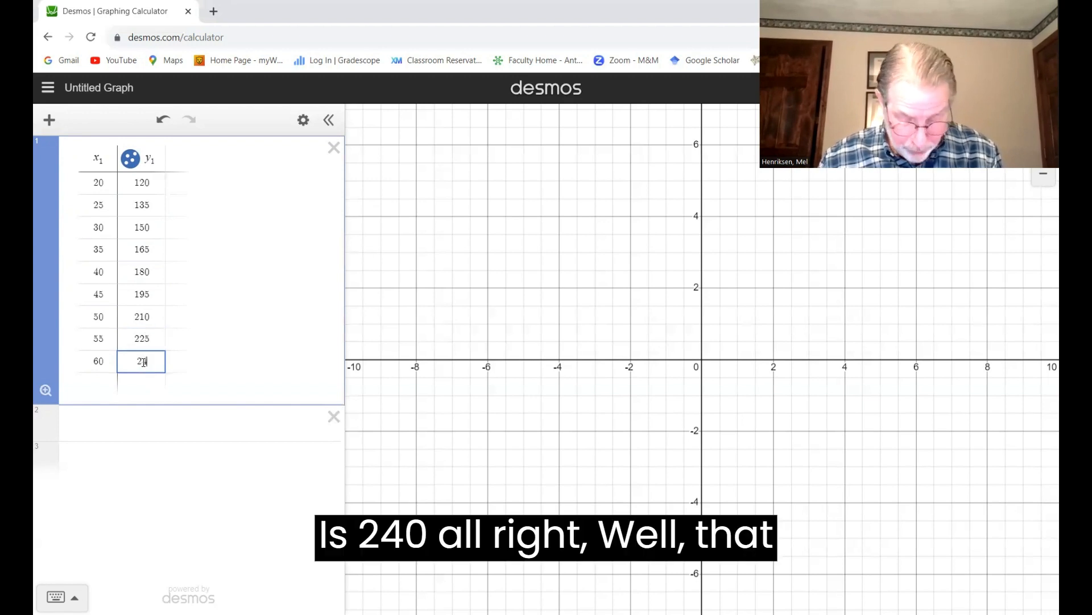
click(187, 365)
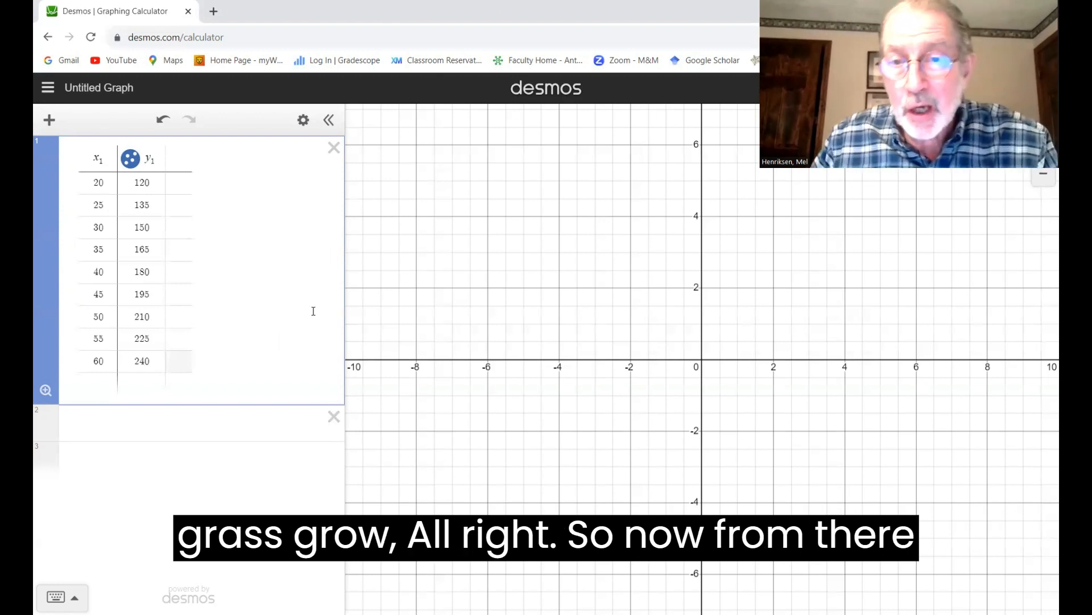
Add the linear regression y₁ ~ ax₁ + b as a new expression below the table.
click(165, 422)
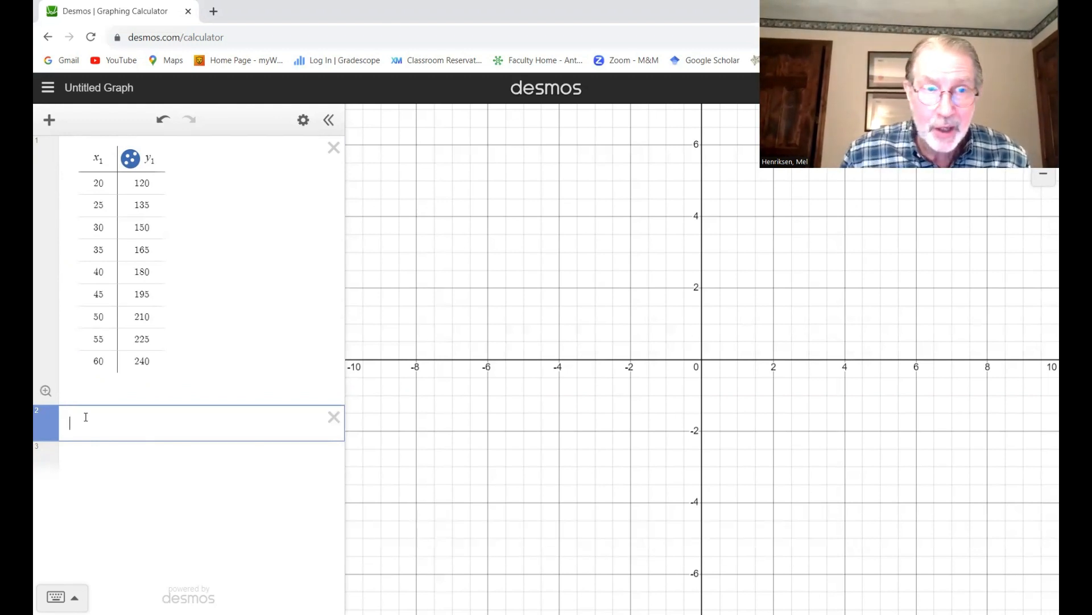
text(y)
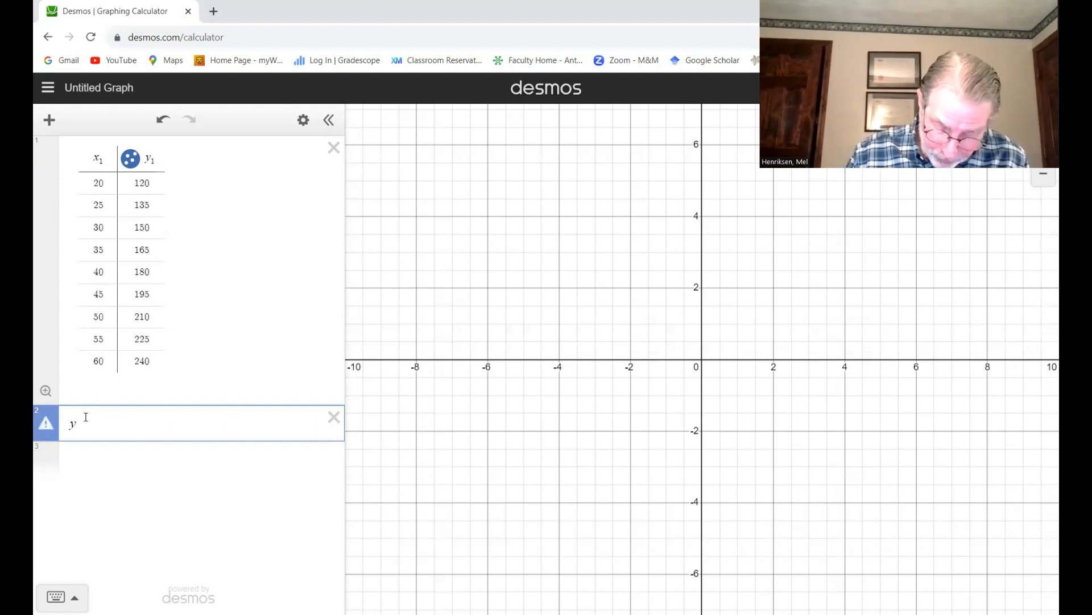
text(1)
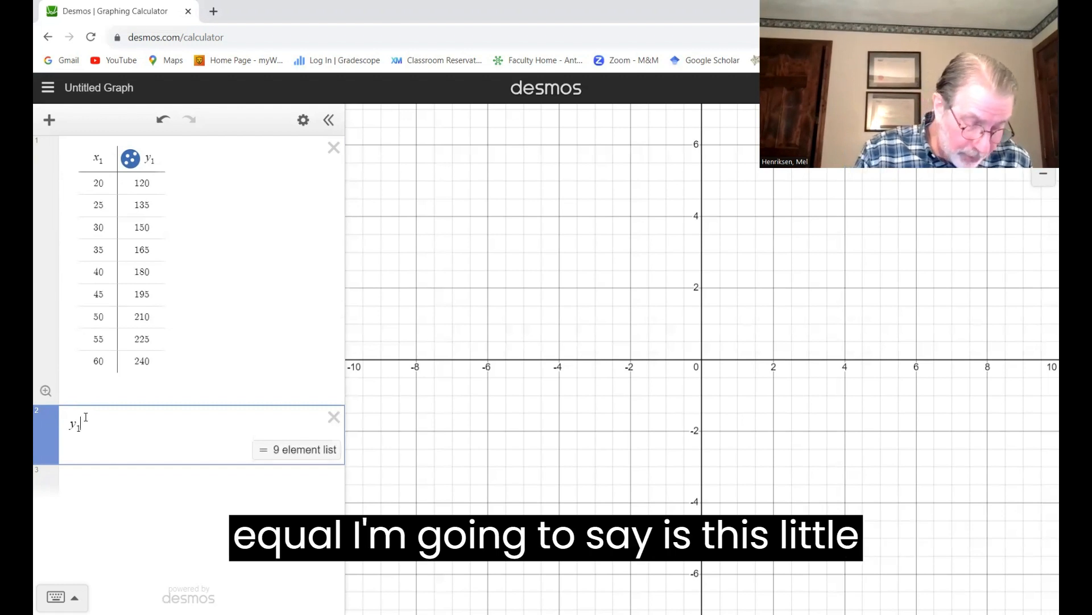
text(~)
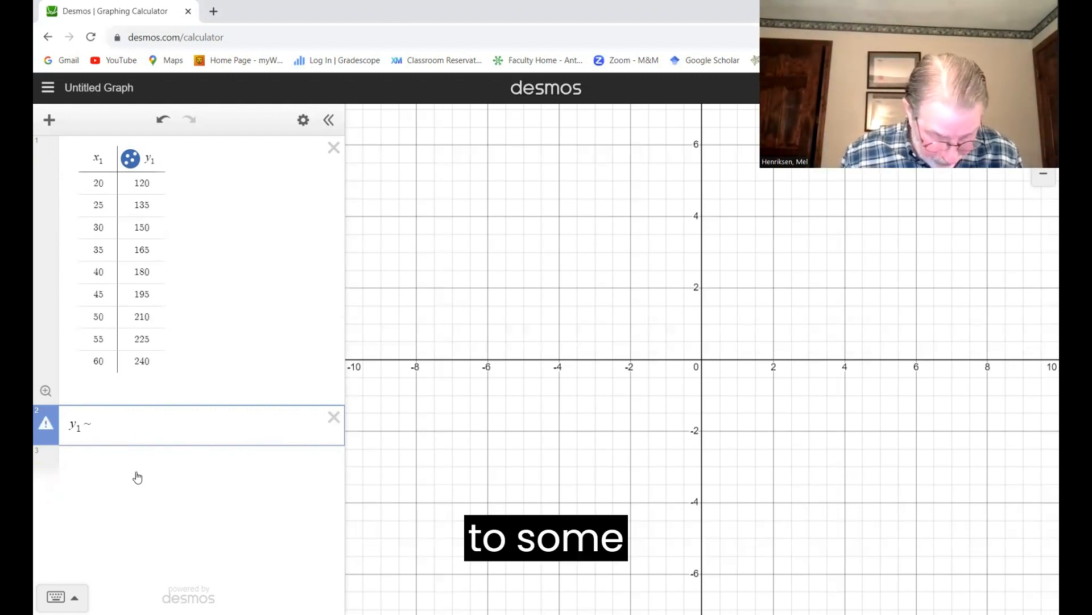
text(a)
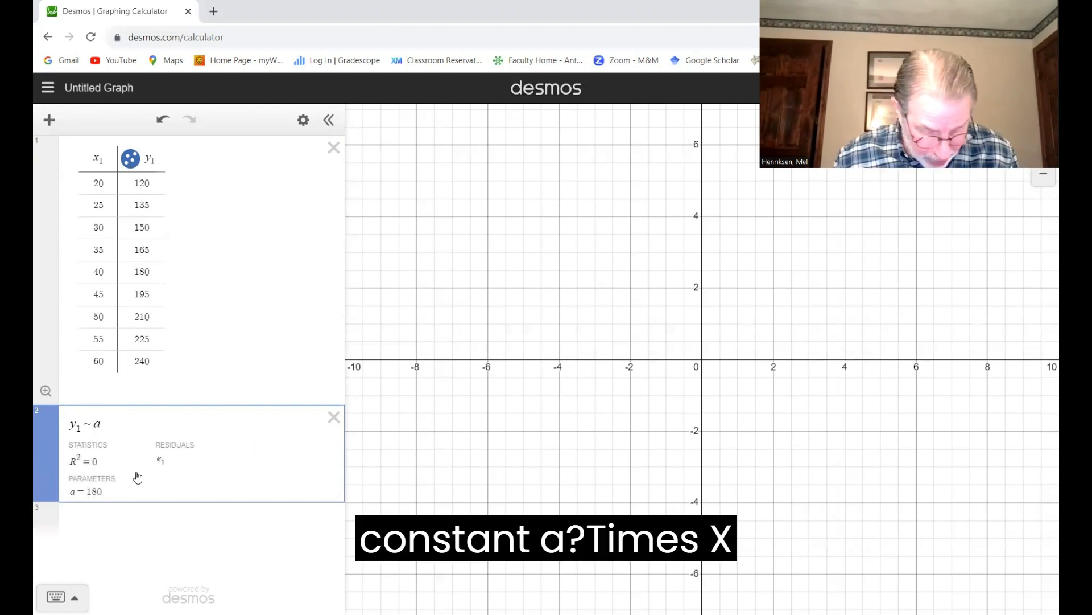
text(x1 + b)
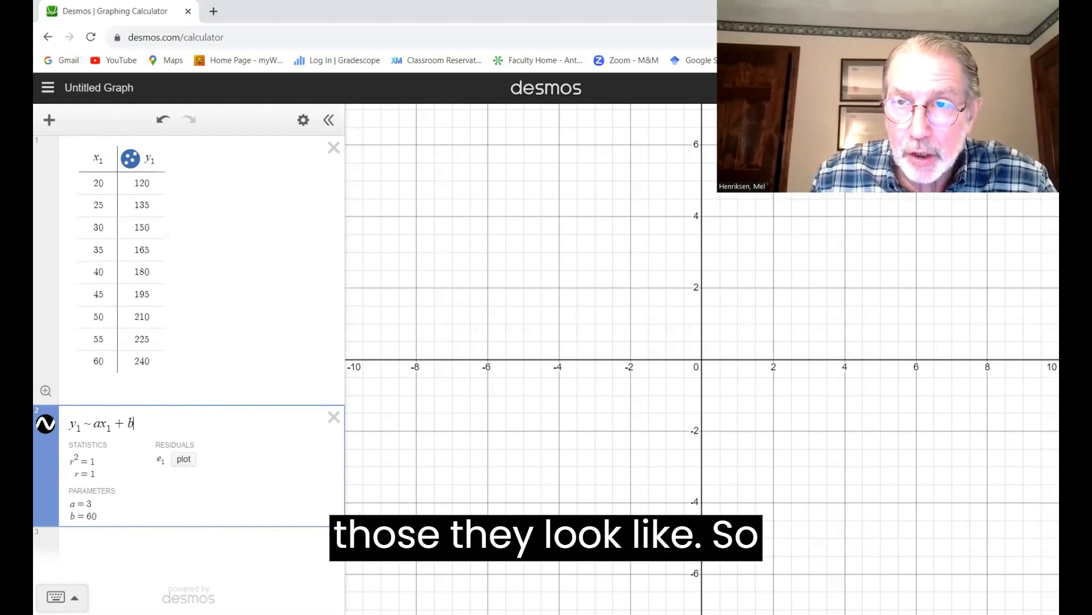
Set the graph's x-axis upper limit to 100 and its y-axis upper limit to 300.
click(1043, 120)
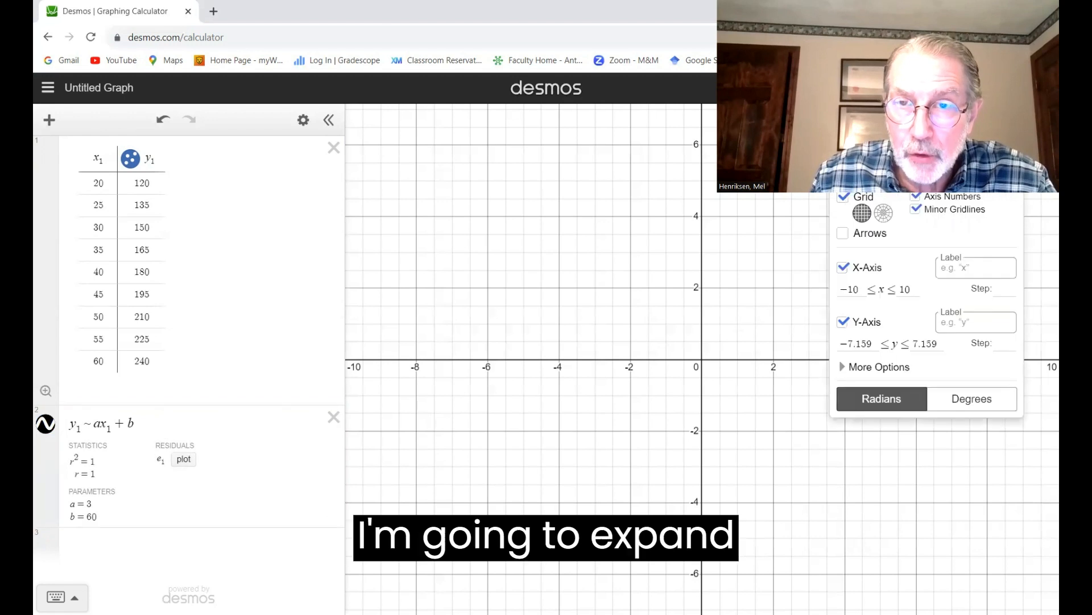
click(981, 268)
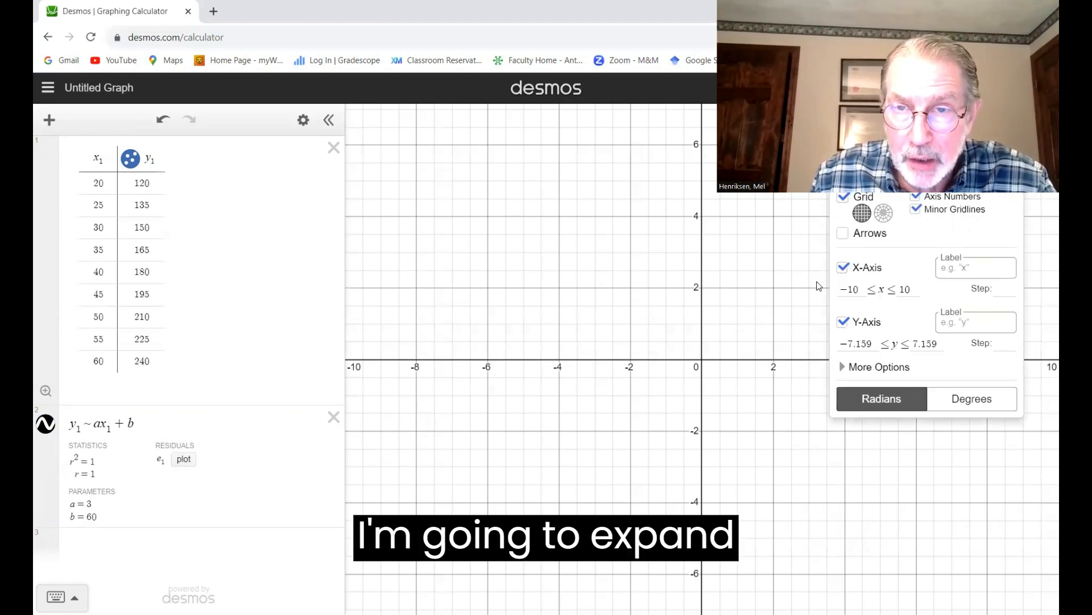
click(905, 289)
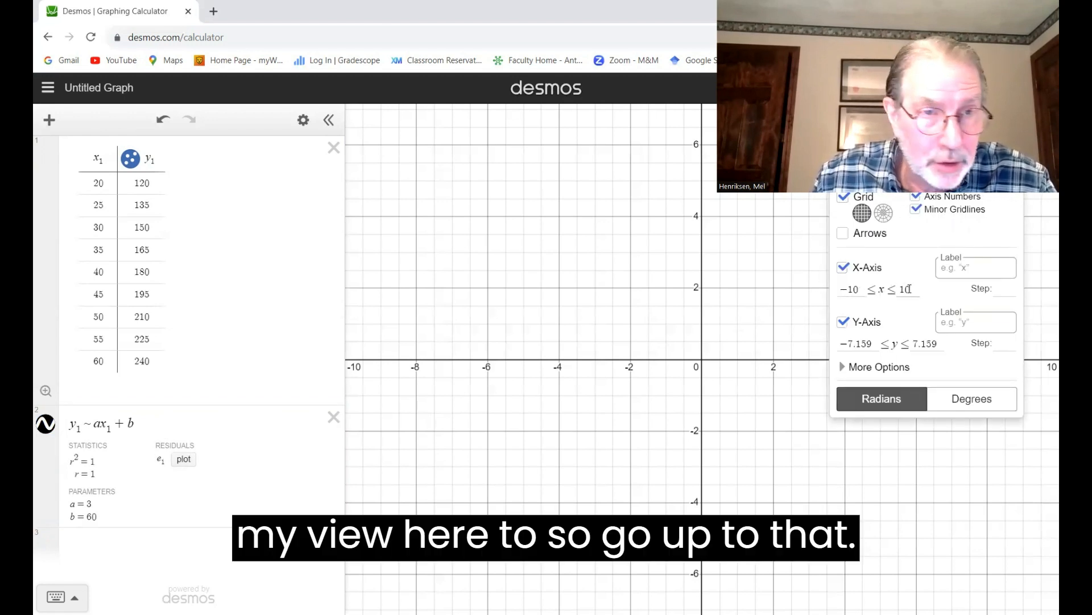
click(903, 289)
drag(902, 289, 917, 290)
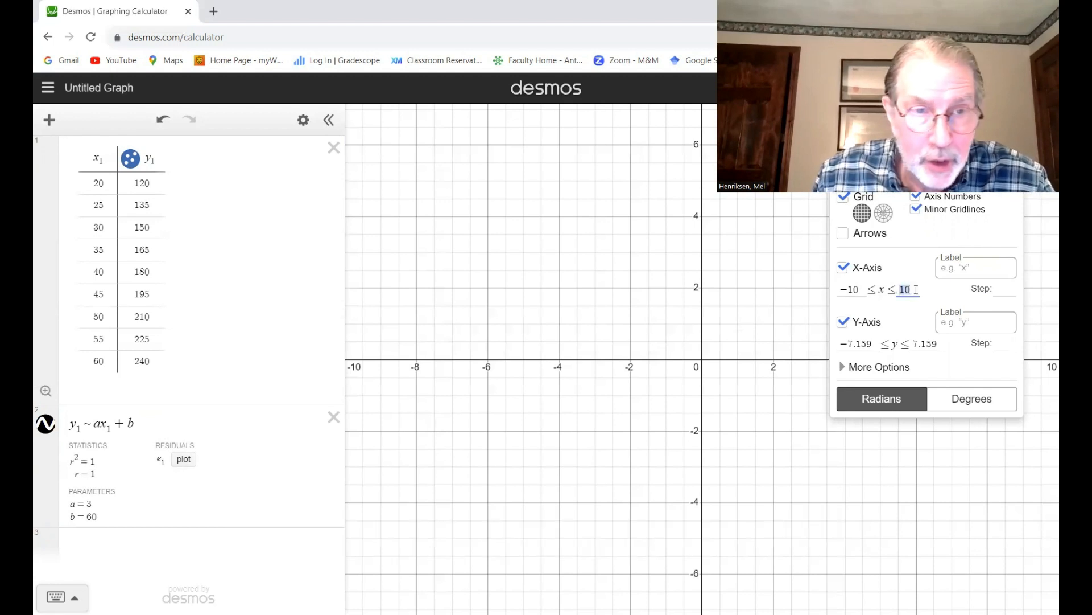
text(00)
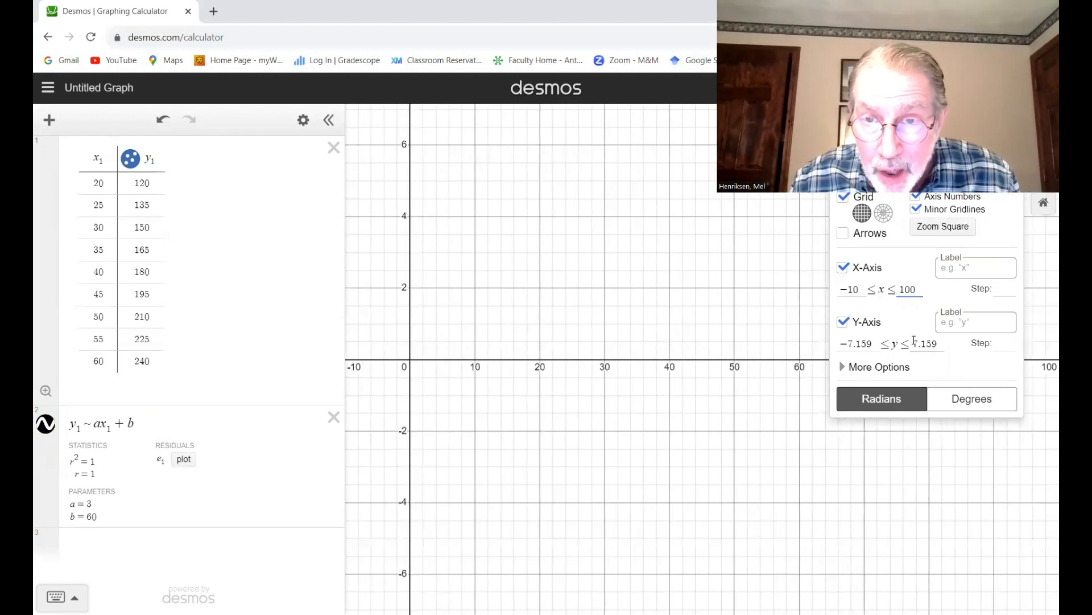
drag(914, 343, 942, 343)
text(300)
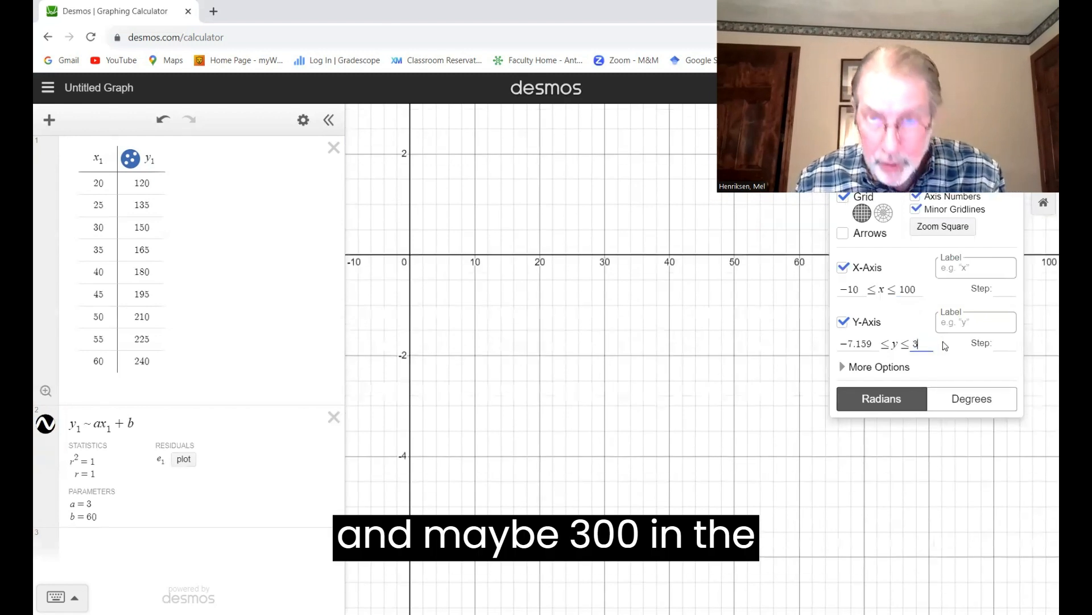
click(755, 431)
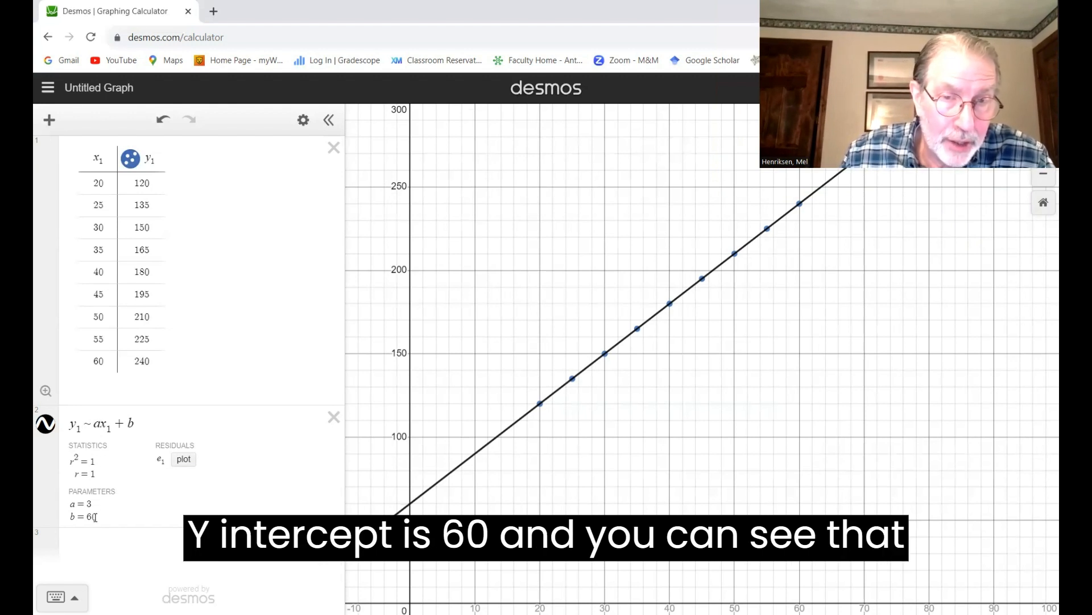
Display the coordinates of the fitted line's y-intercept and plot the regression's residuals e₁.
click(412, 505)
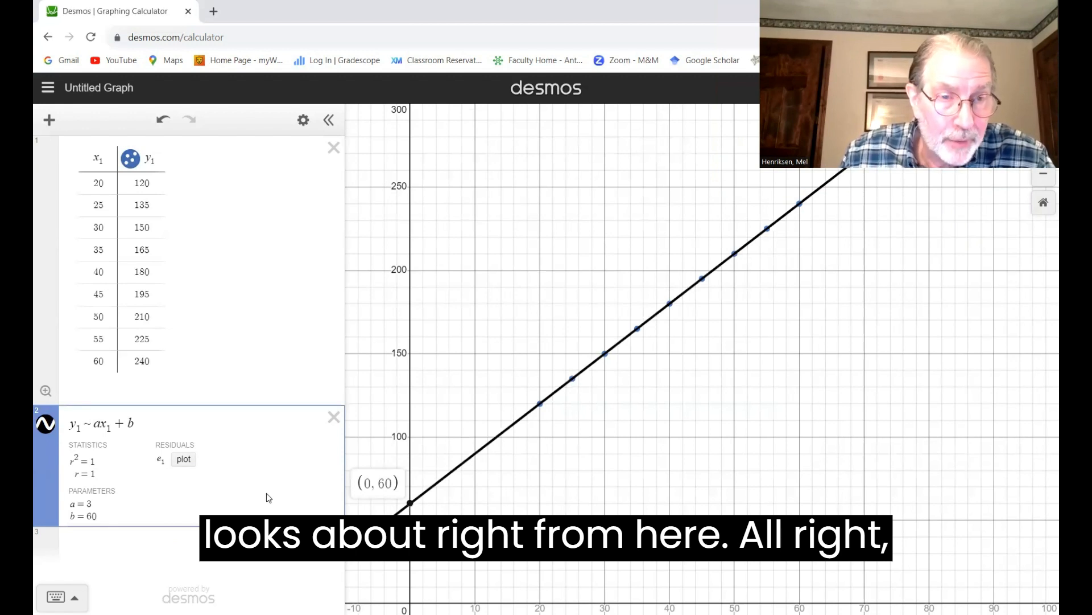
click(182, 461)
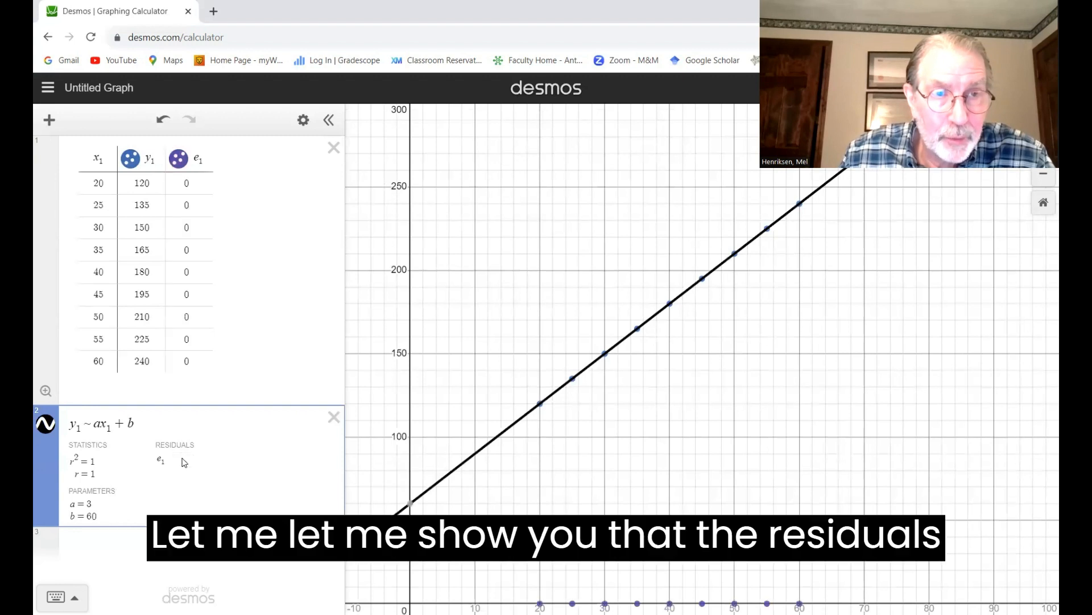